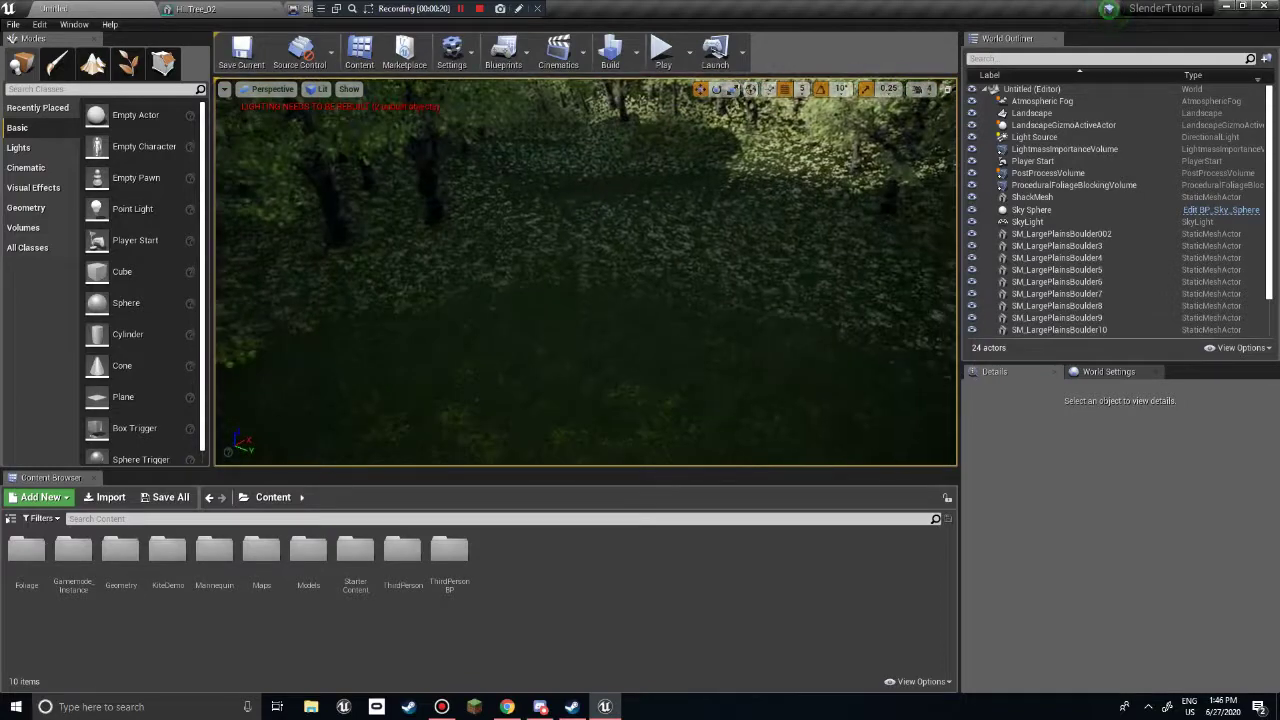
# Copy the ThirdPersonCharacter blueprint from the Blueprints folder of ThirdPersonBP
pyautogui.moveTo(585, 272); pyautogui.dragTo(602, 202, button='right')
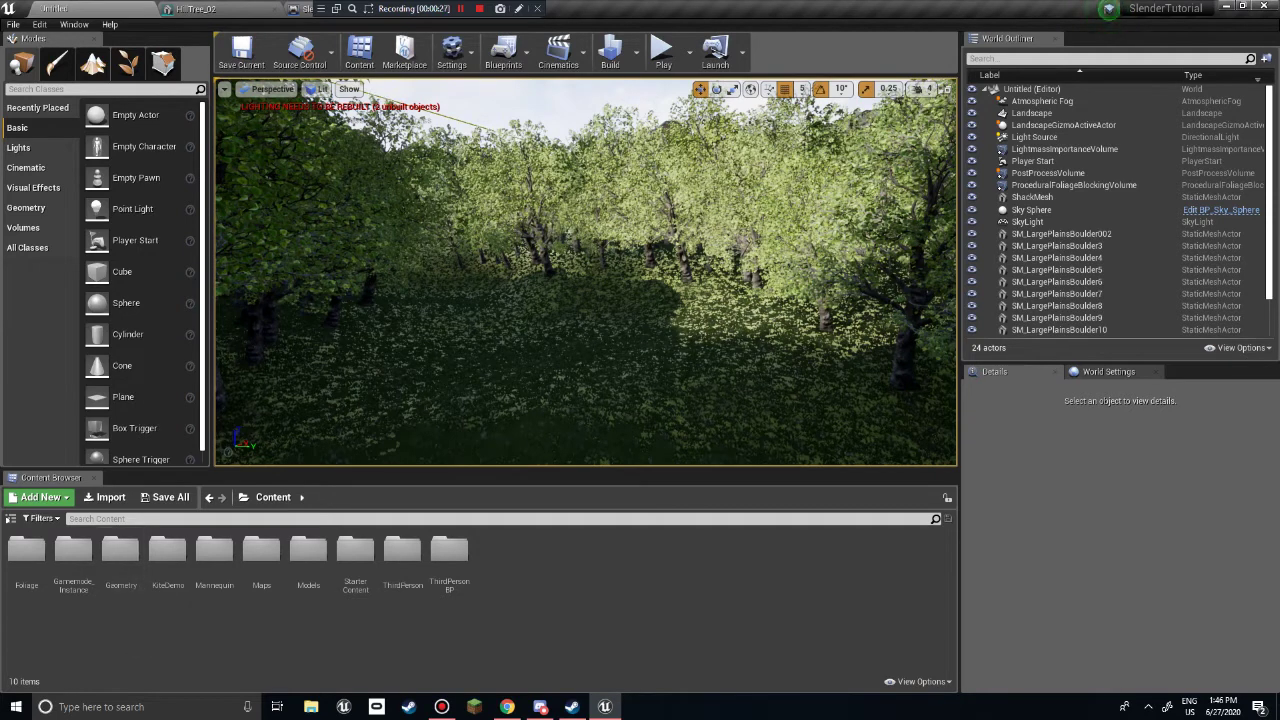
pyautogui.doubleClick(402, 550)
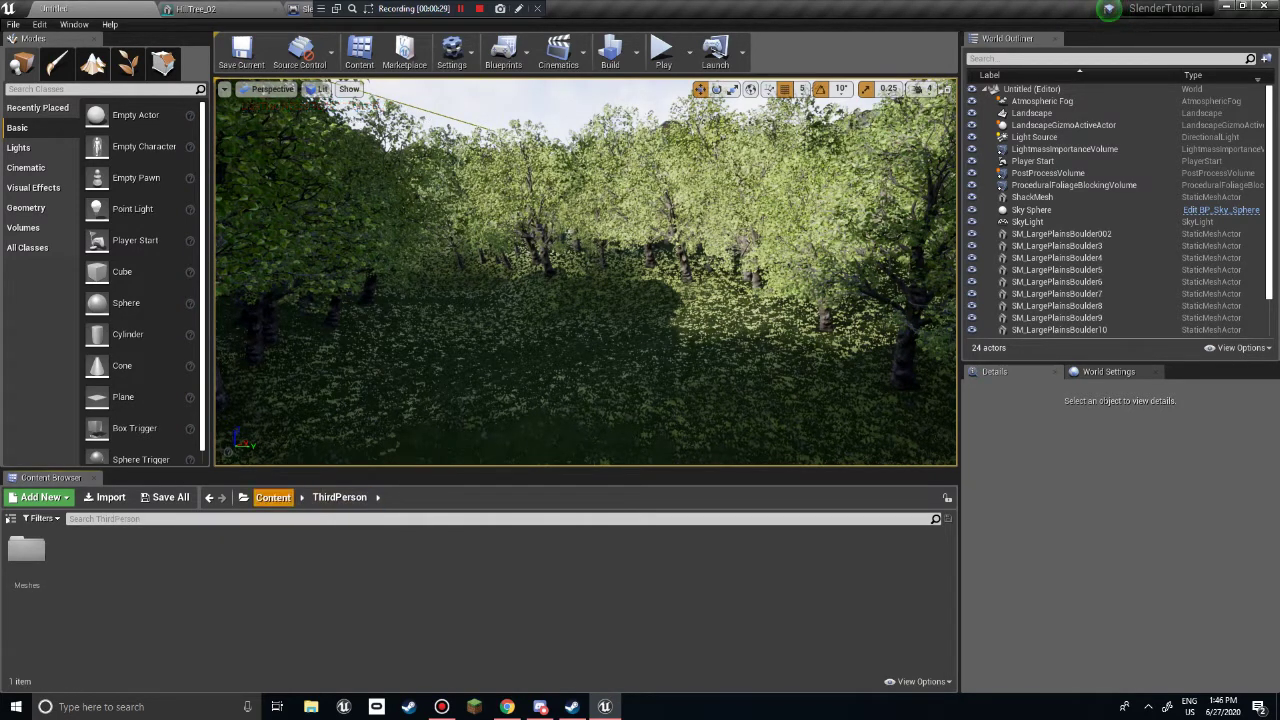
pyautogui.click(273, 497)
pyautogui.doubleClick(449, 545)
pyautogui.doubleClick(27, 550)
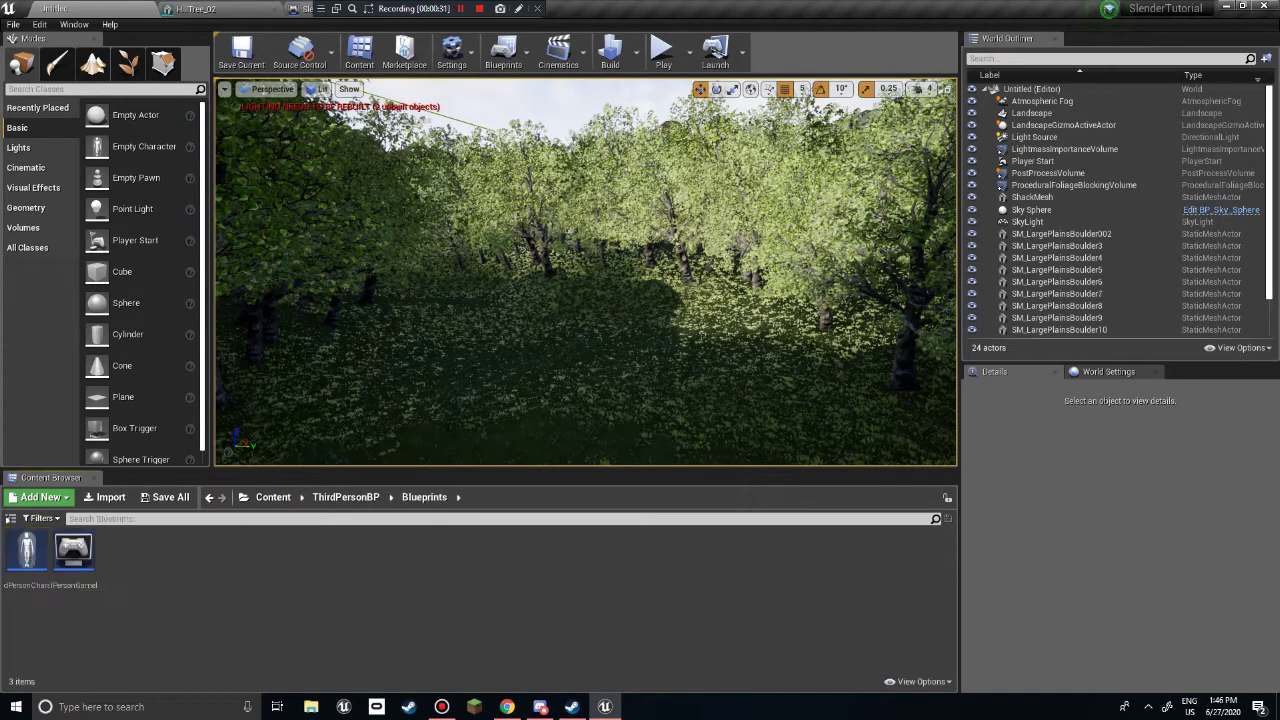
pyautogui.rightClick(25, 555)
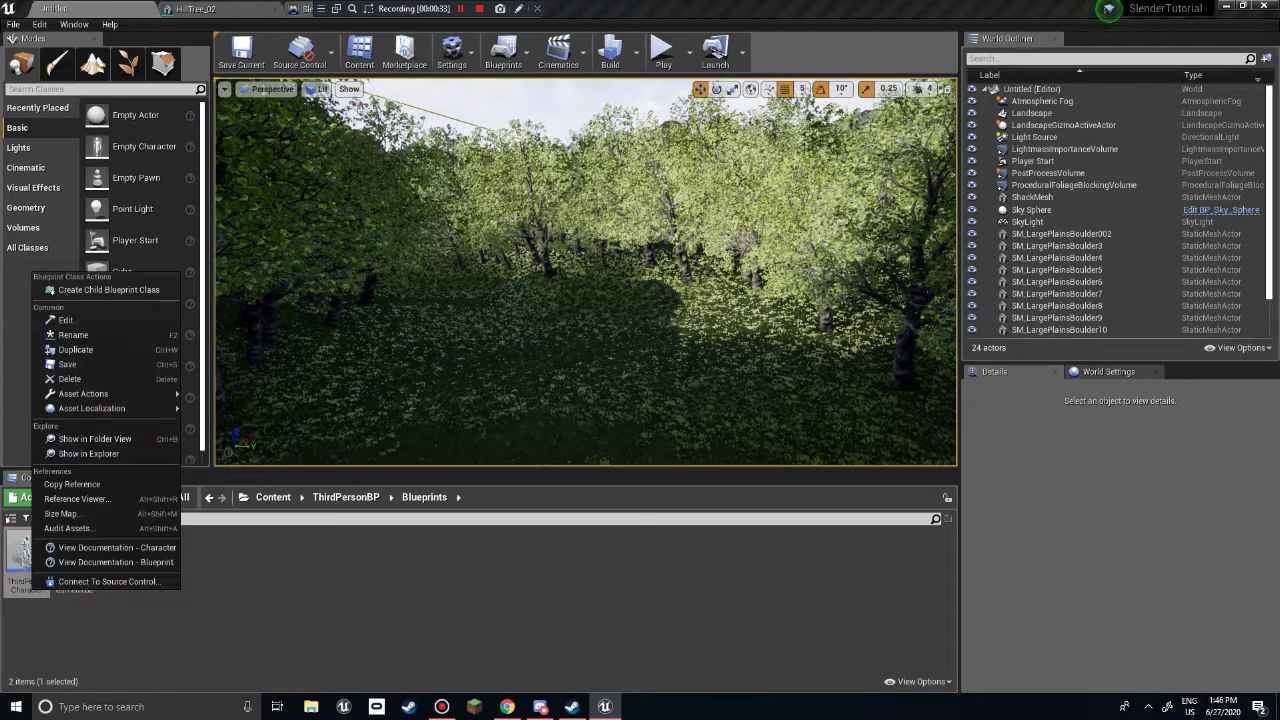
pyautogui.moveTo(83, 393)
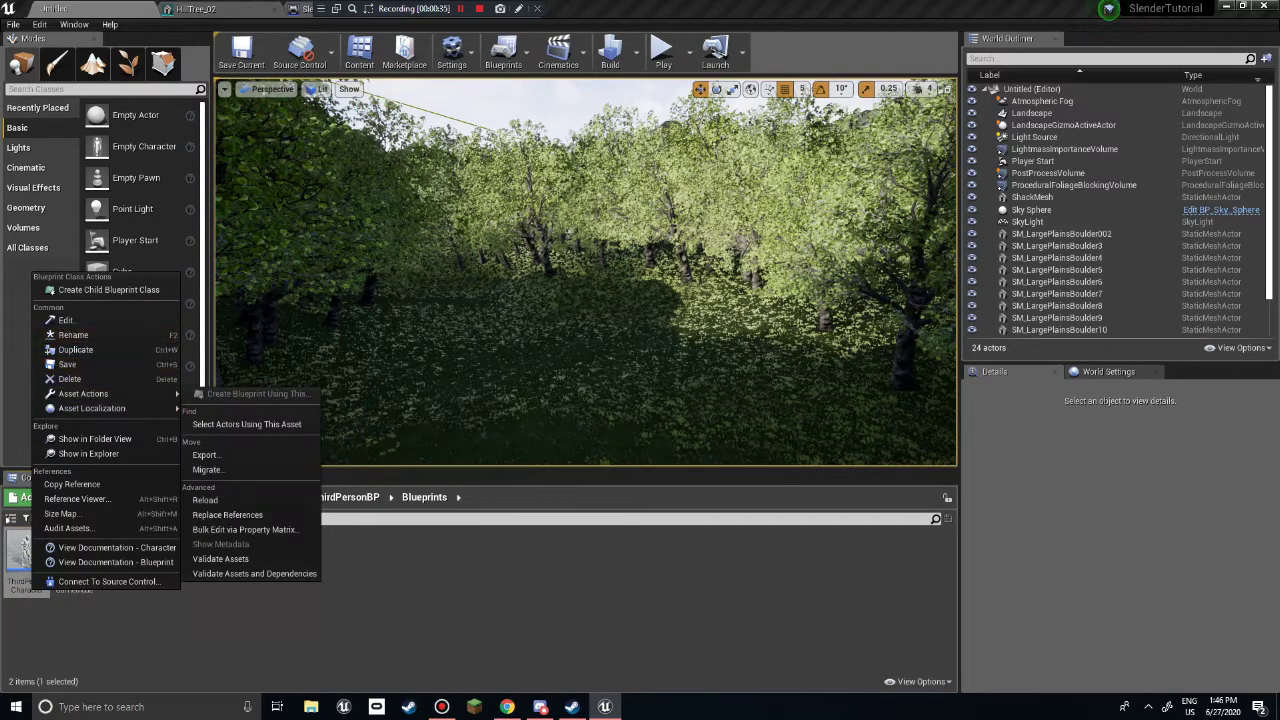
pyautogui.click(200, 608)
pyautogui.click(27, 560)
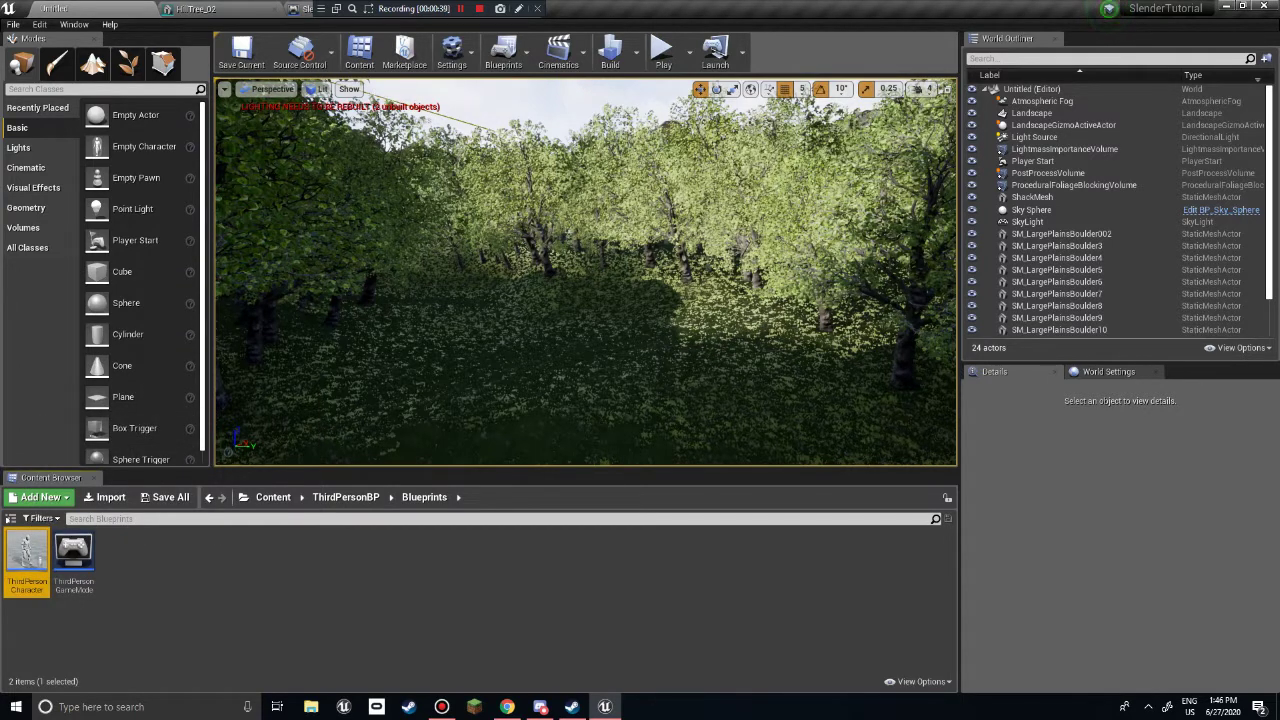
# Create a folder named Enemy in the root Content folder
pyautogui.click(273, 497)
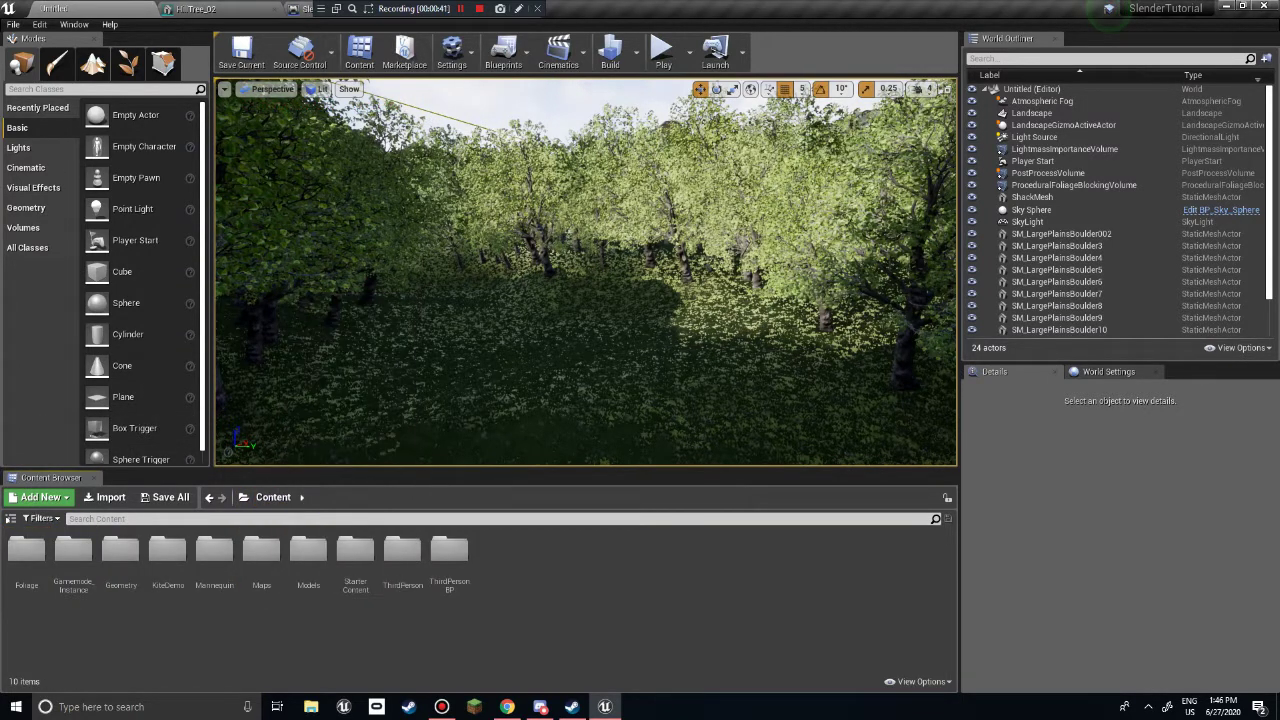
pyautogui.rightClick(538, 597)
pyautogui.click(584, 147)
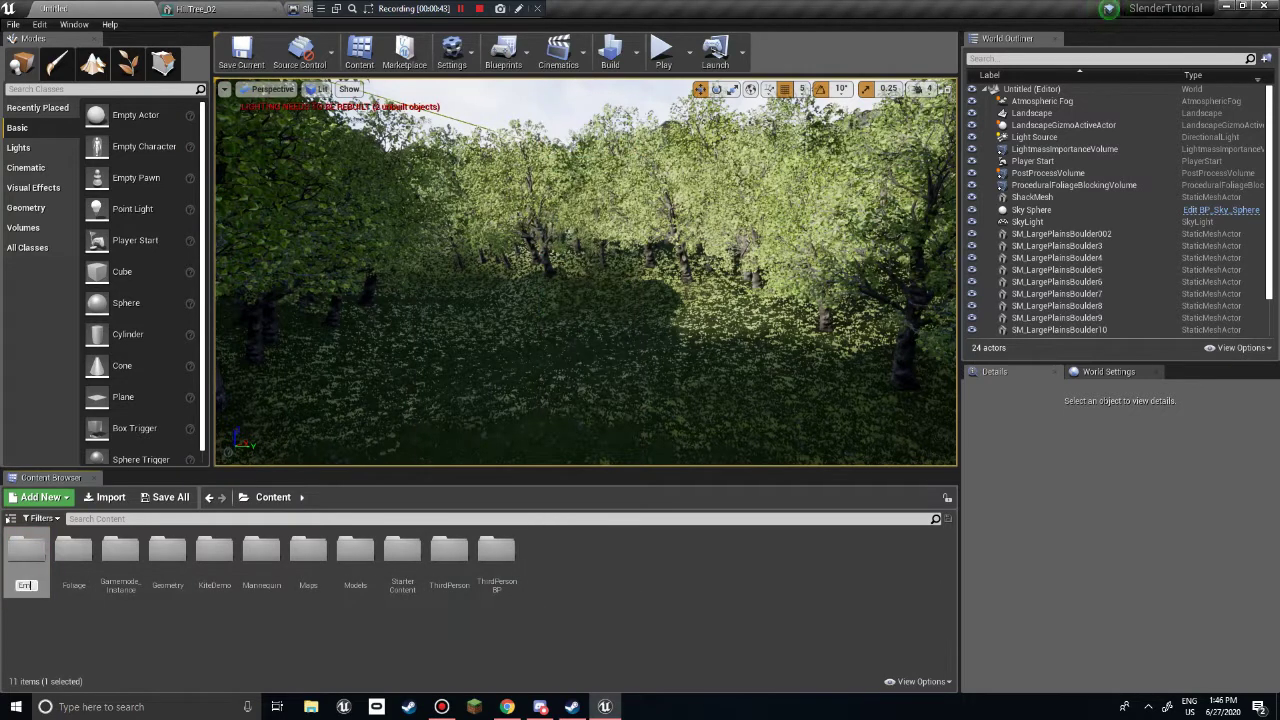
pyautogui.write('Enemy')
pyautogui.press('Return')
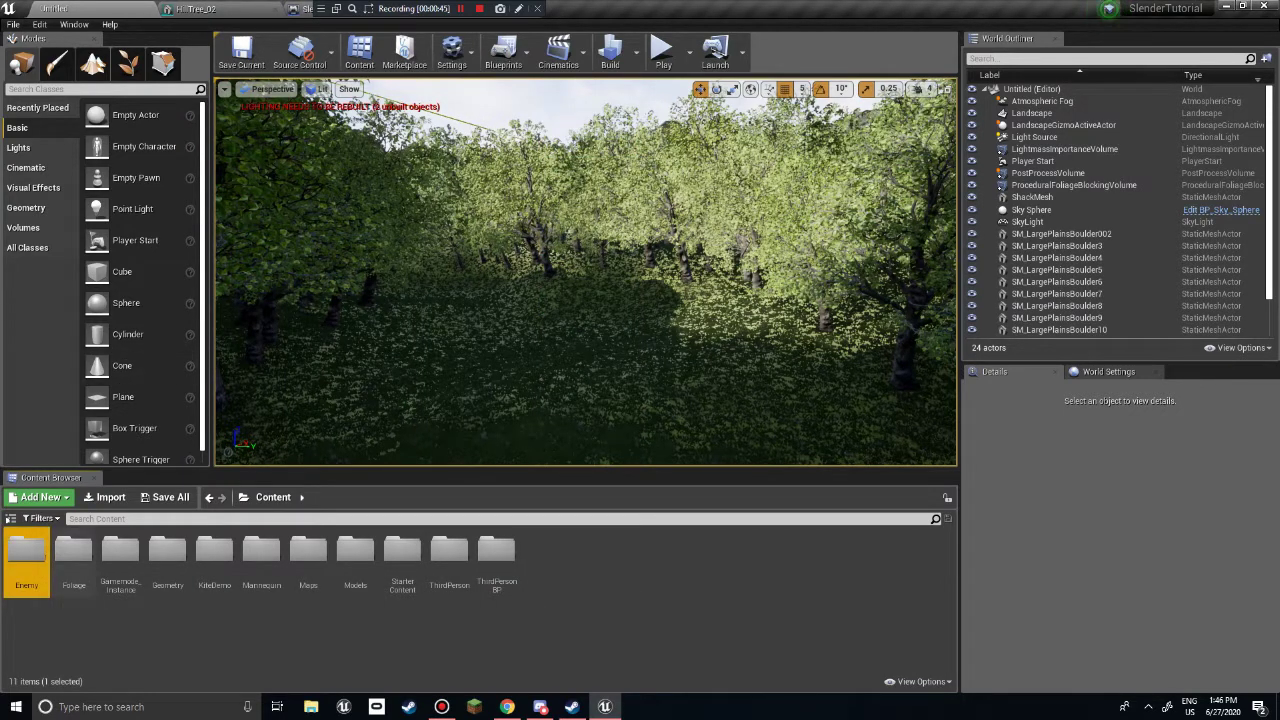
# Paste the copied ThirdPersonCharacter blueprint into the Enemy folder and open the copy for editing
pyautogui.doubleClick(28, 555)
pyautogui.hotkey('ctrl', 'v')
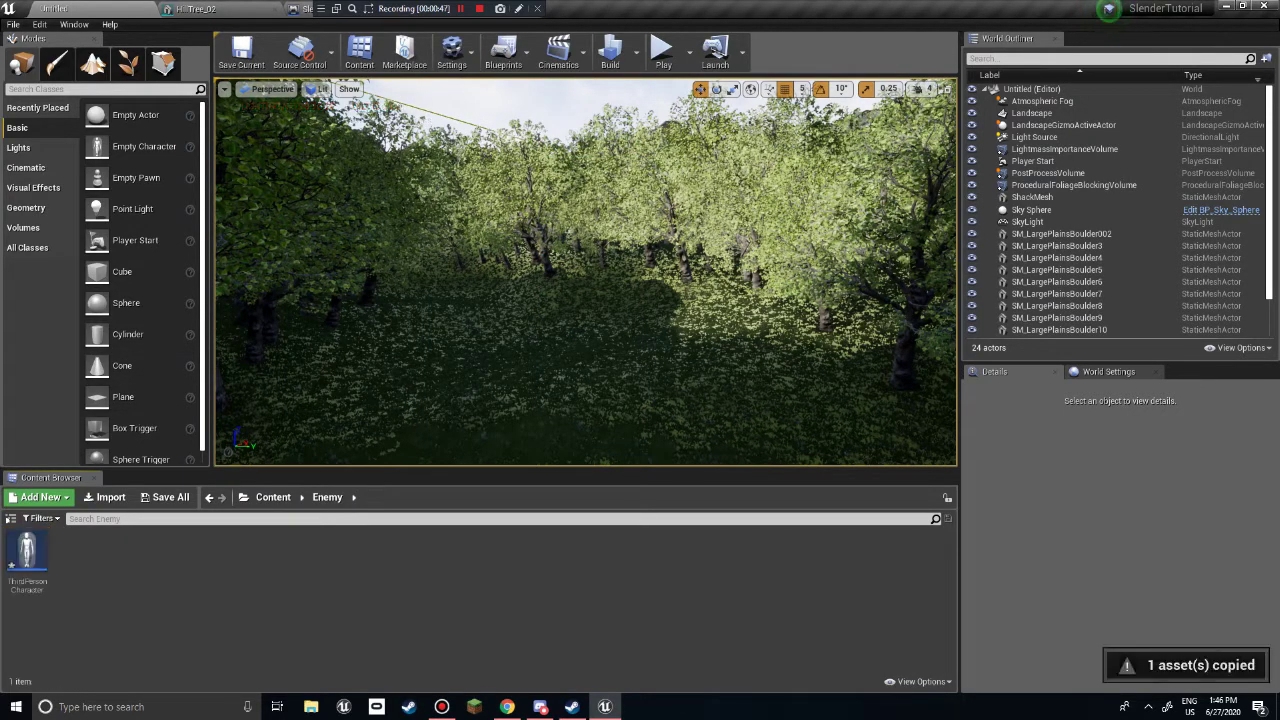
pyautogui.rightClick(38, 574)
pyautogui.click(84, 303)
pyautogui.doubleClick(27, 550)
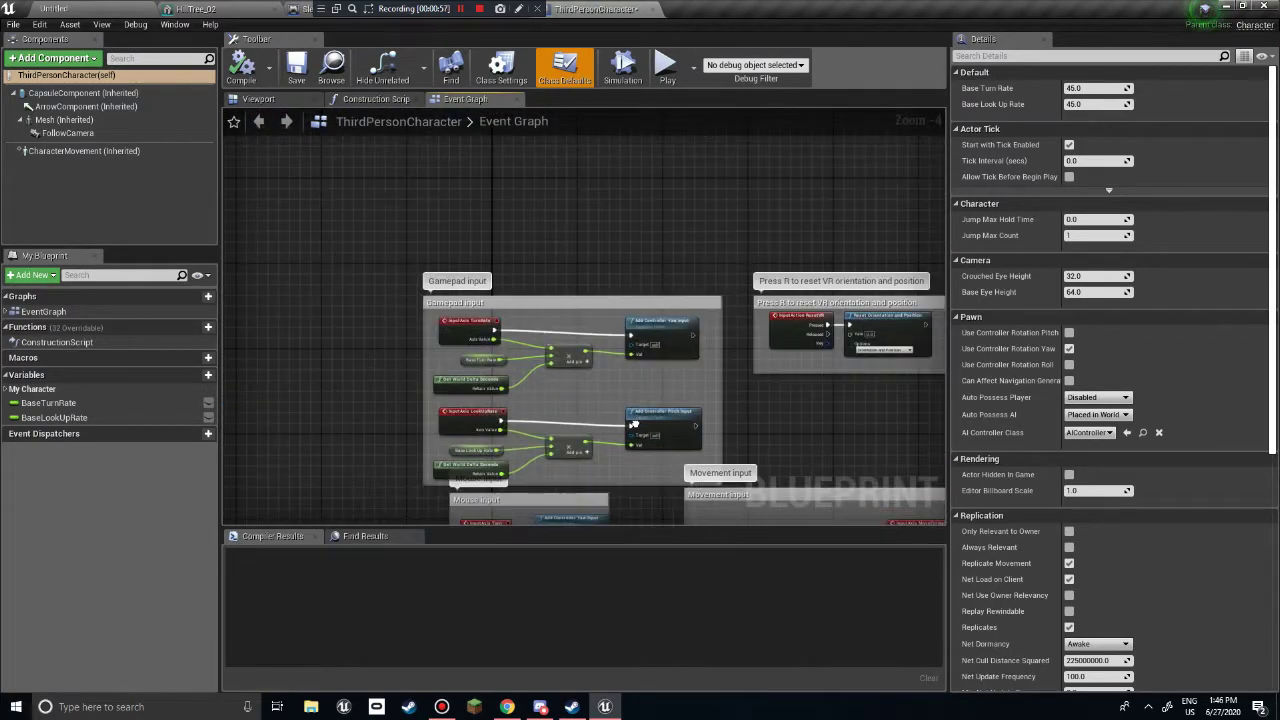
# Delete all nodes from the copied character's event graph and remove its FollowCamera component
pyautogui.moveTo(482, 281); pyautogui.dragTo(482, 271, button='right')
pyautogui.scroll(-4, 482, 271)
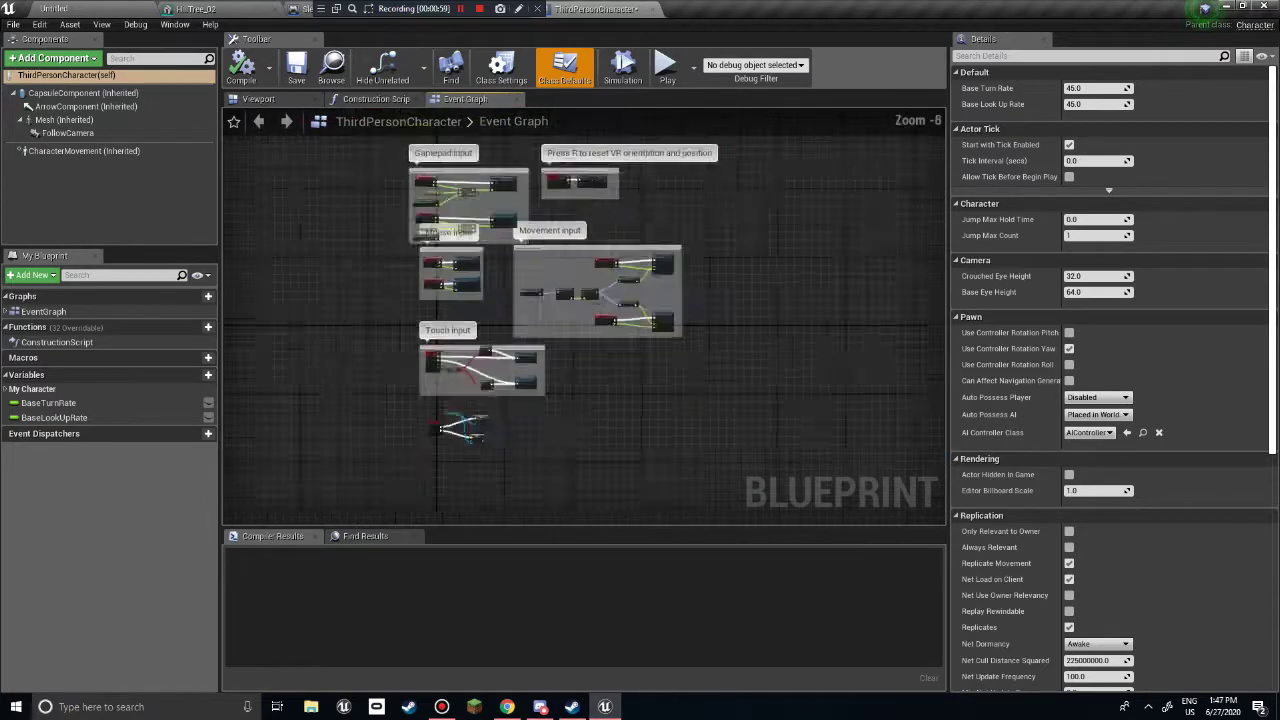
pyautogui.moveTo(739, 438)
pyautogui.mouseDown()
pyautogui.moveTo(404, 146)
pyautogui.moveTo(333, 158)
pyautogui.moveTo(738, 438)
pyautogui.mouseUp()
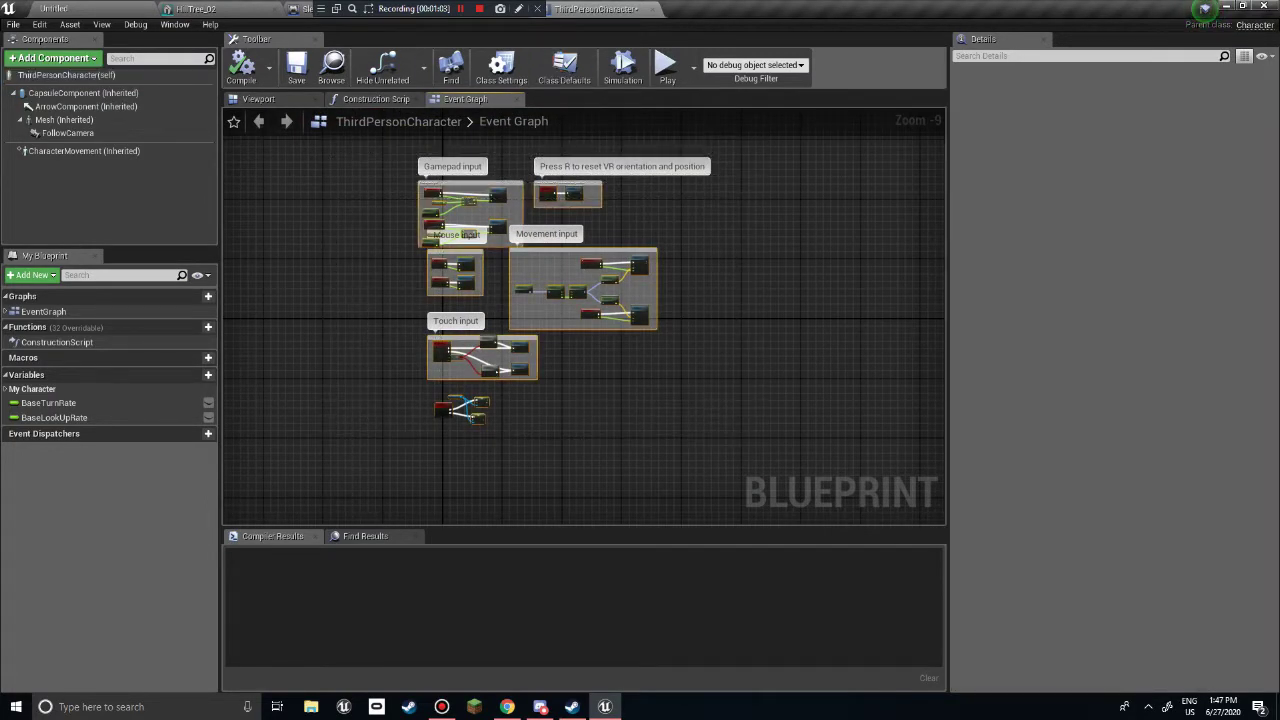
pyautogui.press('Delete')
pyautogui.click(68, 133)
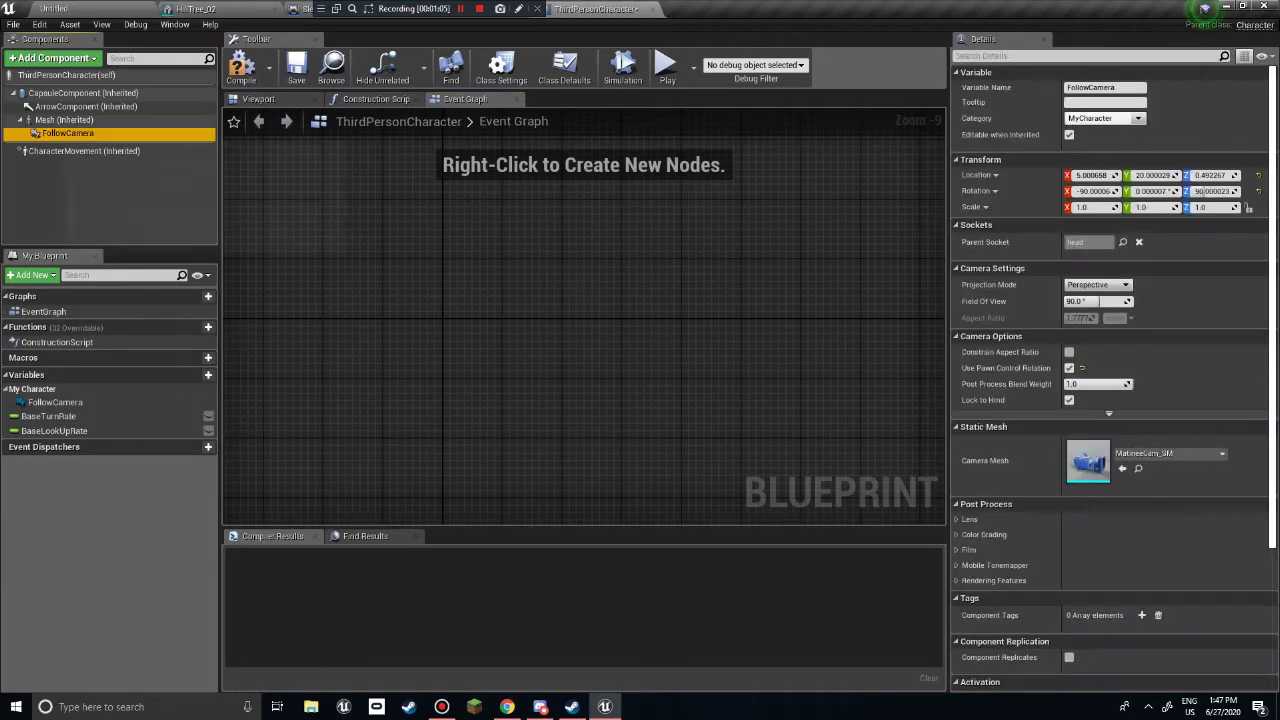
pyautogui.press('Delete')
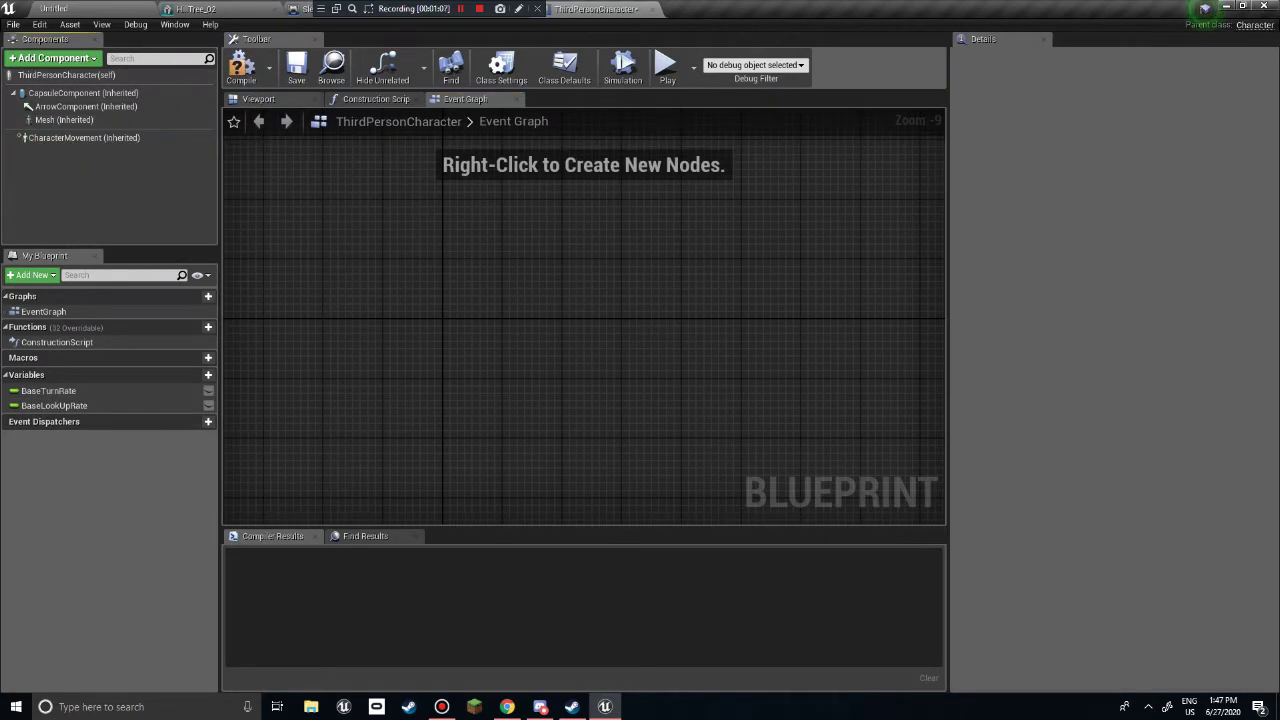
# Add an Event Tick node to the empty event graph
pyautogui.moveTo(400, 189); pyautogui.dragTo(422, 335, button='right')
pyautogui.scroll(4, 397, 312)
pyautogui.rightClick(428, 310)
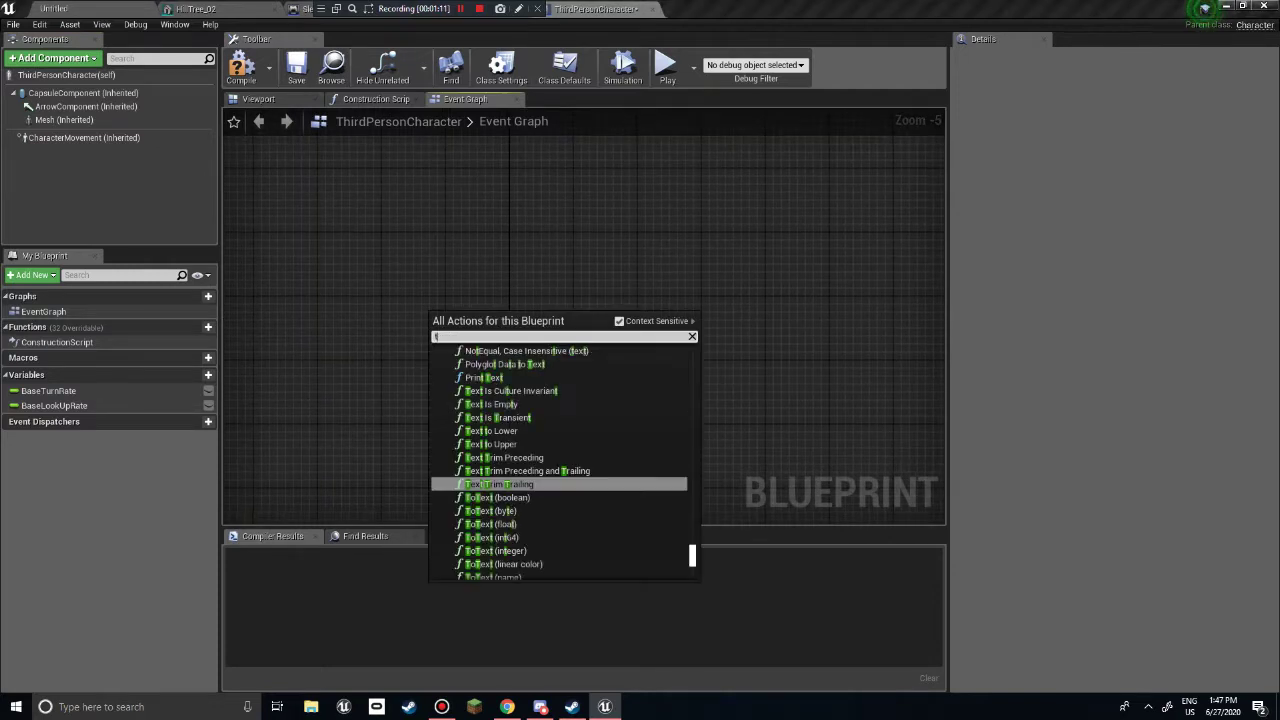
pyautogui.write('tick')
pyautogui.press('Return')
pyautogui.scroll(5, 538, 351)
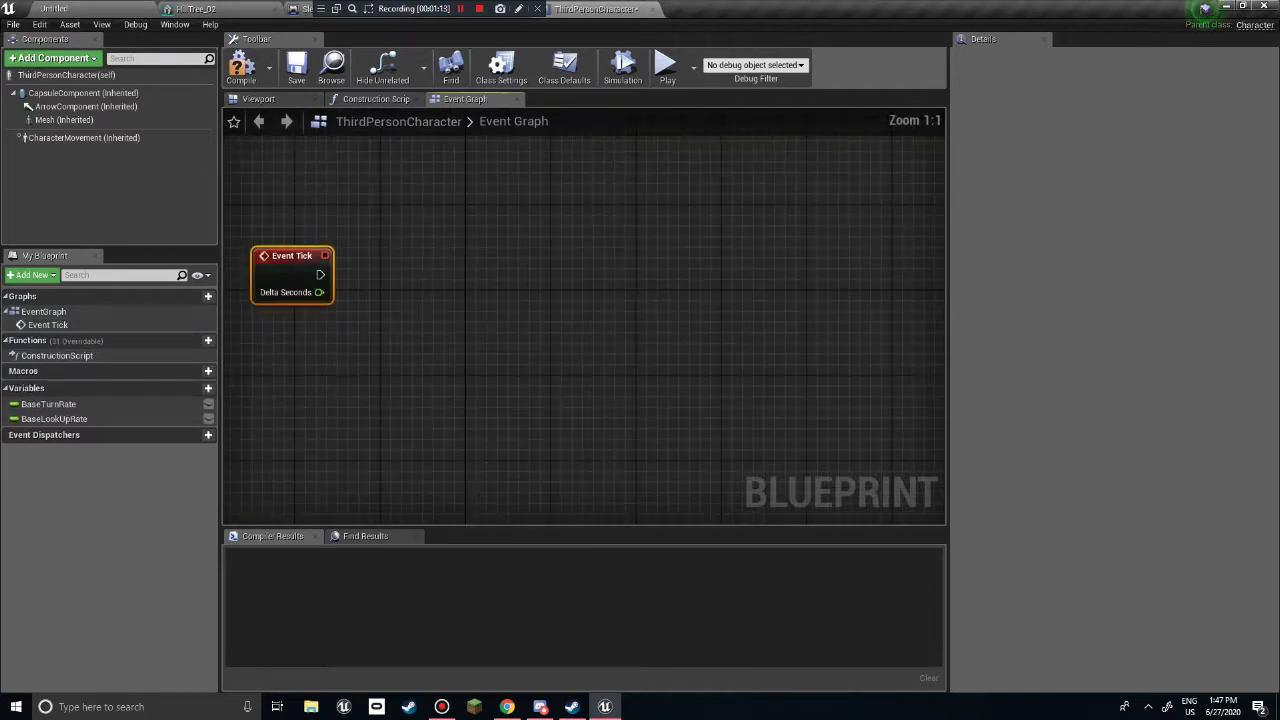
# Add an AI MoveTo node driven by the execution output of Event Tick
pyautogui.moveTo(538, 351); pyautogui.dragTo(653, 382, button='right')
pyautogui.moveTo(420, 306); pyautogui.dragTo(532, 320)
pyautogui.write('ai foll')
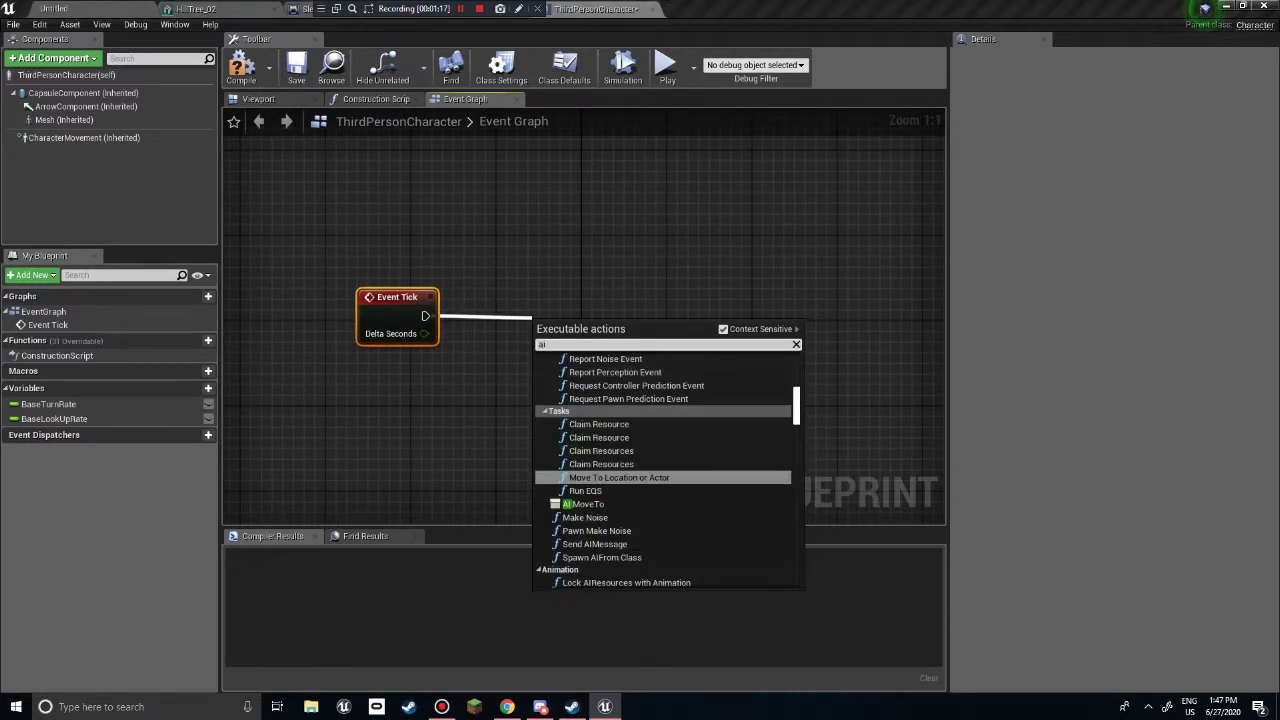
pyautogui.press('BackSpace')
pyautogui.press('BackSpace')
pyautogui.press('BackSpace')
pyautogui.press('BackSpace')
pyautogui.press('BackSpace')
pyautogui.press('BackSpace')
pyautogui.press('BackSpace')
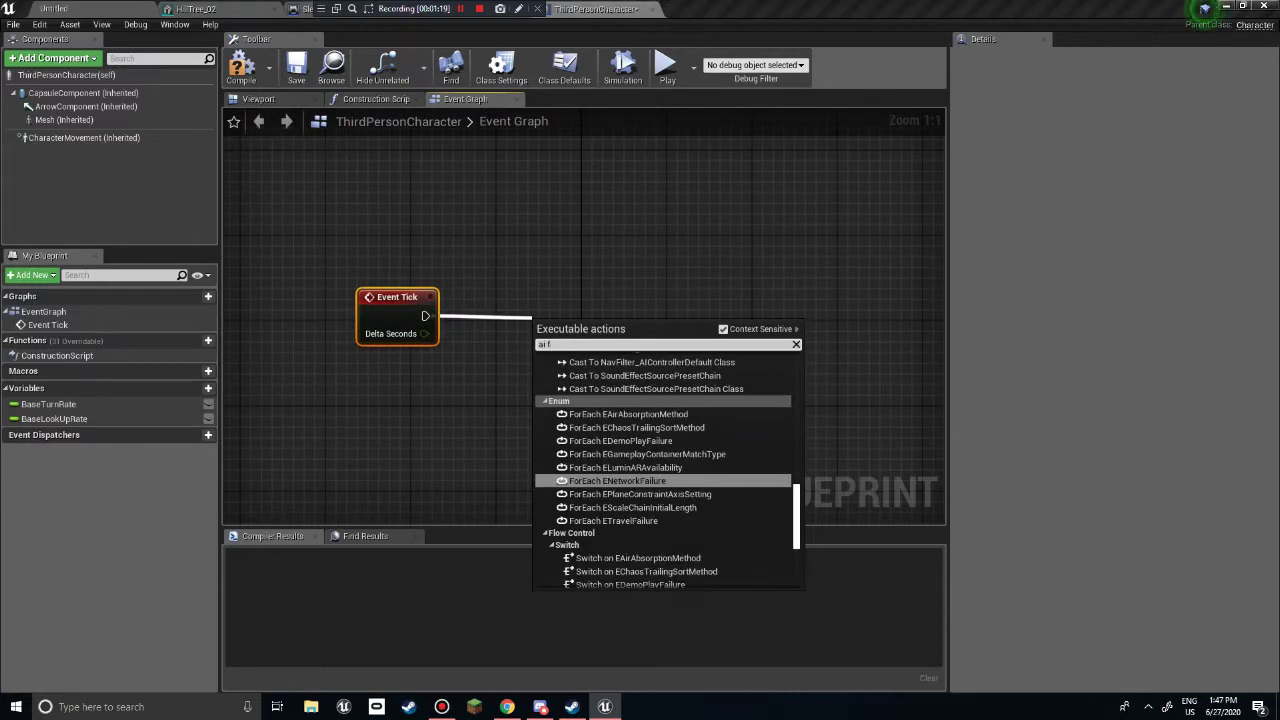
pyautogui.write('ai move to')
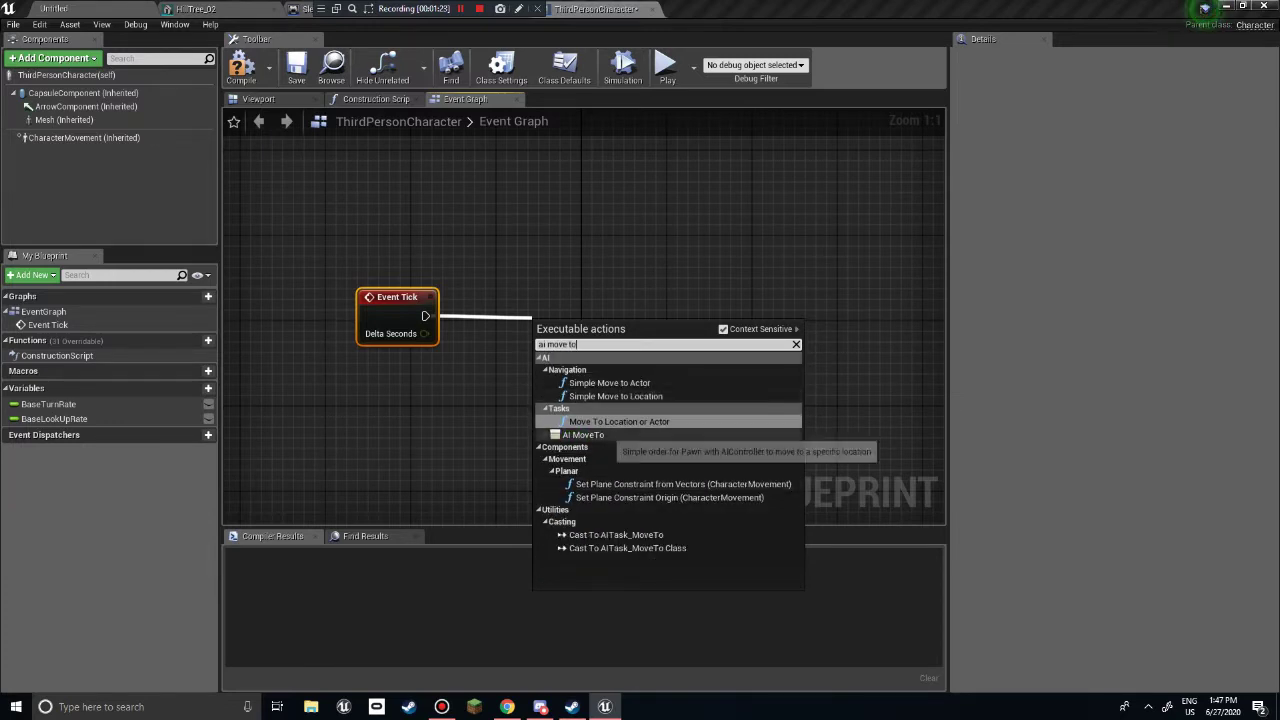
pyautogui.click(598, 435)
# Space the Event Tick and AI MoveTo nodes farther apart to leave room between them
pyautogui.moveTo(620, 329); pyautogui.dragTo(814, 300)
pyautogui.click(520, 390)
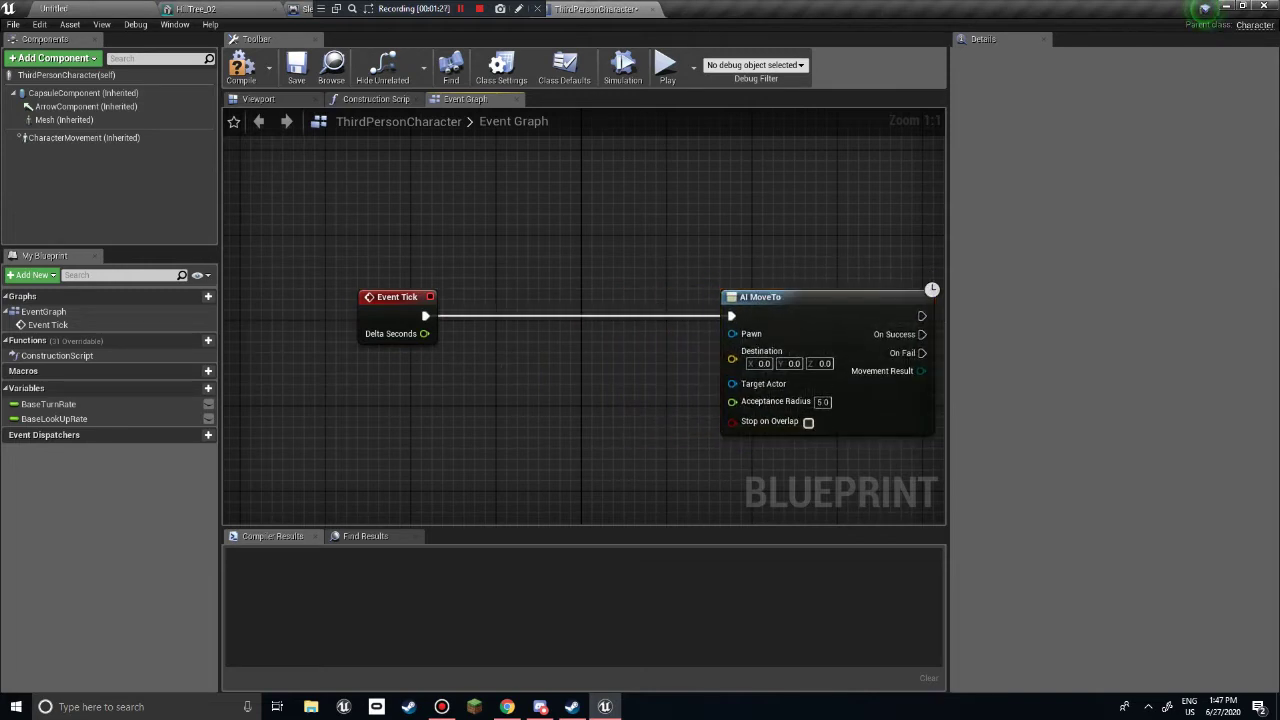
pyautogui.moveTo(501, 391); pyautogui.dragTo(669, 380, button='right')
pyautogui.moveTo(562, 285); pyautogui.dragTo(487, 285)
pyautogui.moveTo(684, 340); pyautogui.dragTo(564, 327, button='right')
# Insert a Cast To ThirdPersonCharacter node between Event Tick and AI MoveTo
pyautogui.moveTo(395, 299); pyautogui.dragTo(441, 352)
pyautogui.write('cast to ')
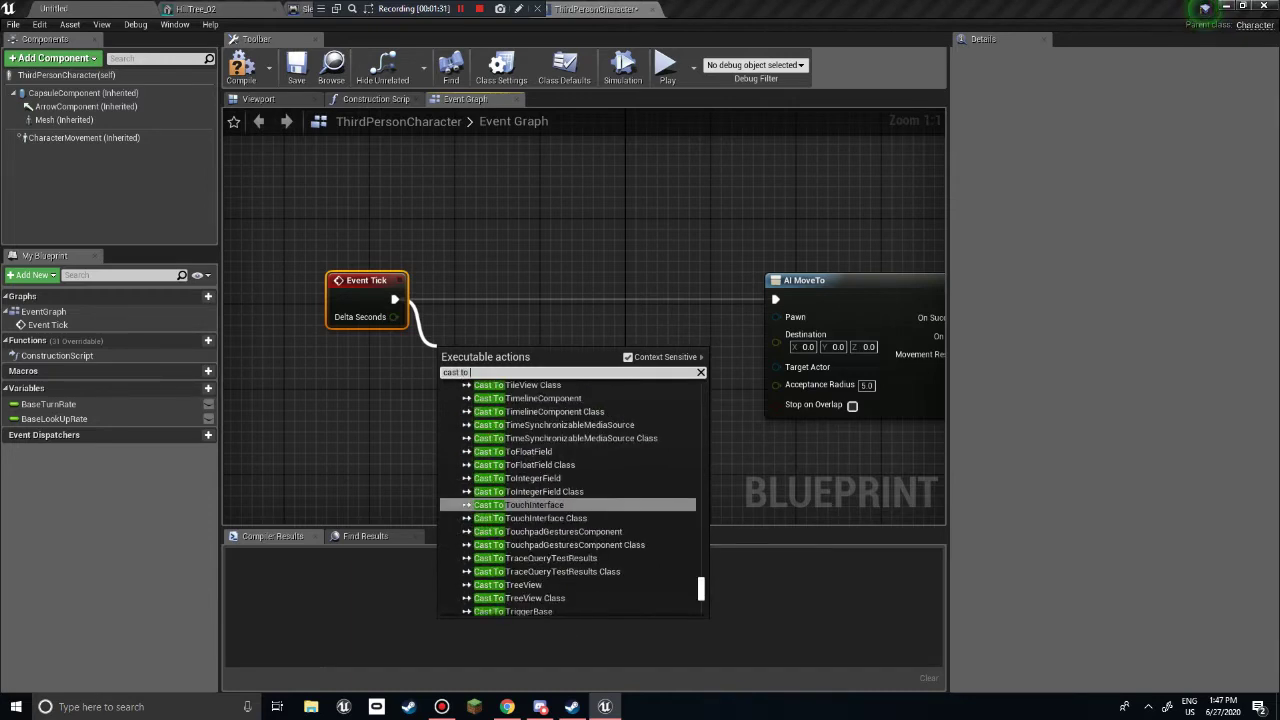
pyautogui.write('third')
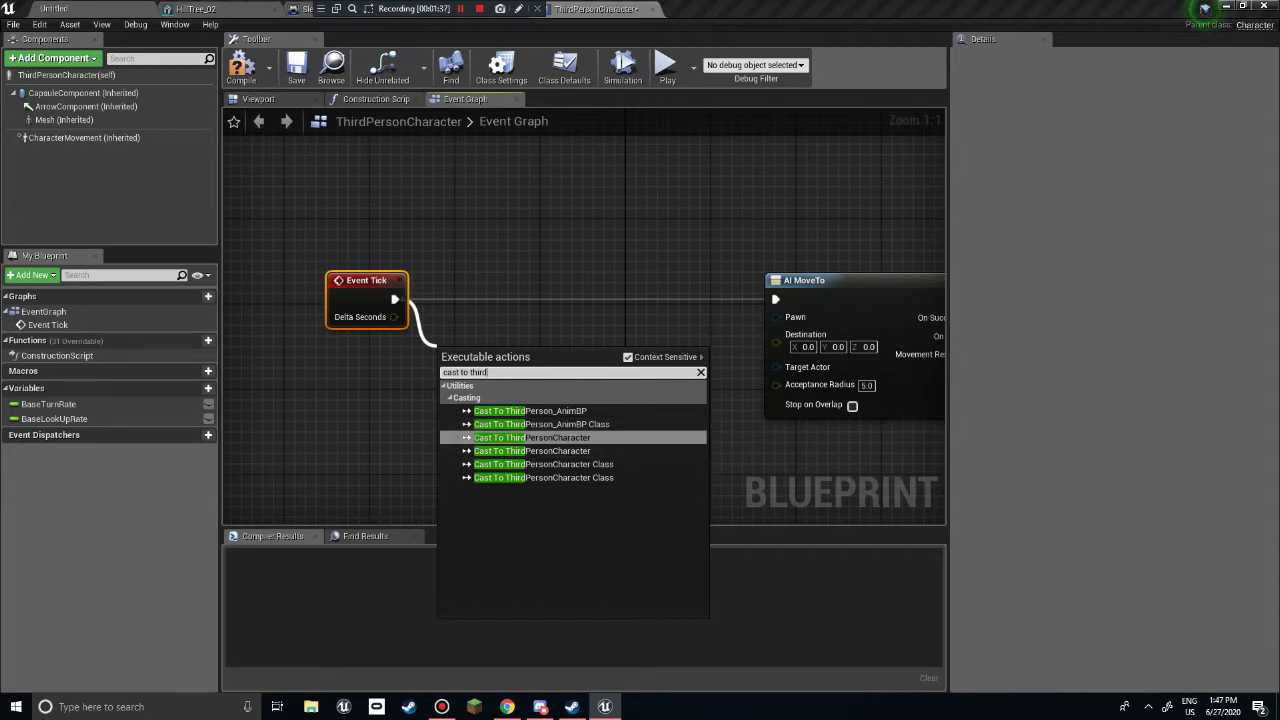
pyautogui.click(540, 437)
pyautogui.click(54, 8)
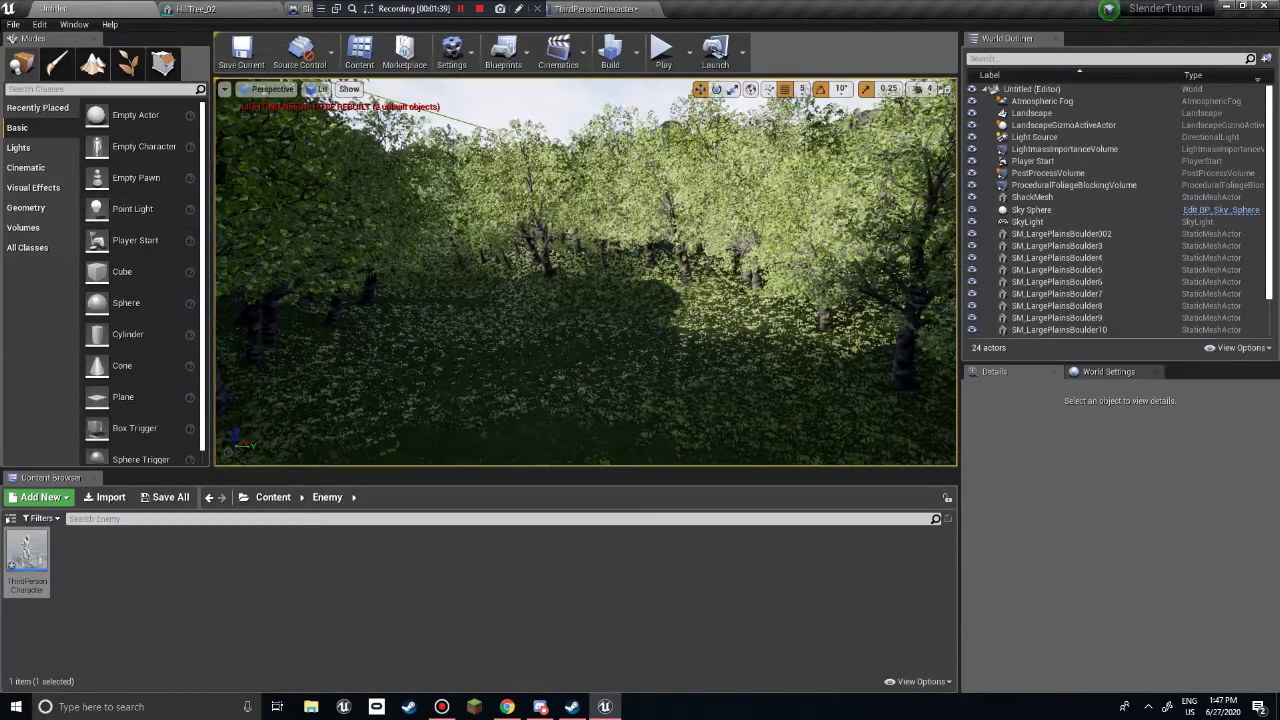
pyautogui.click(596, 8)
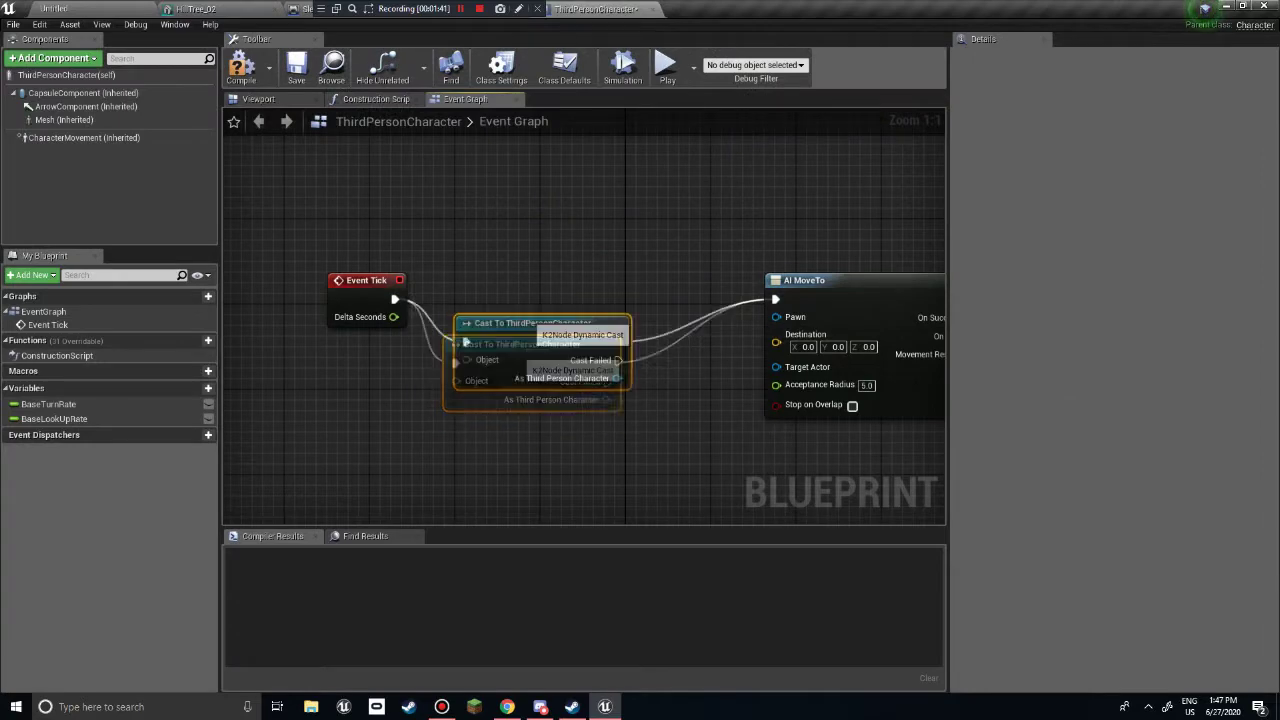
# Rename the copied character blueprint in the Enemy folder to Enemy and save it
pyautogui.click(54, 8)
pyautogui.click(26, 555)
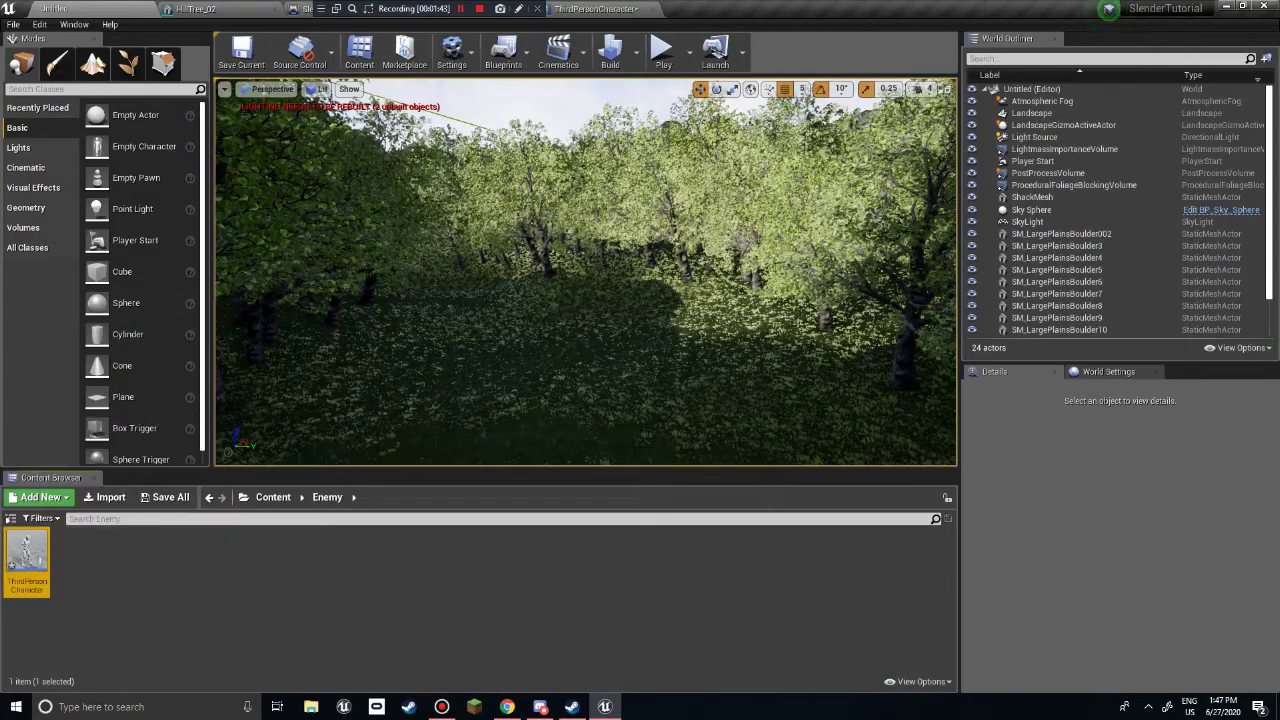
pyautogui.write('Enemy')
pyautogui.press('Return')
pyautogui.hotkey('ctrl', 's')
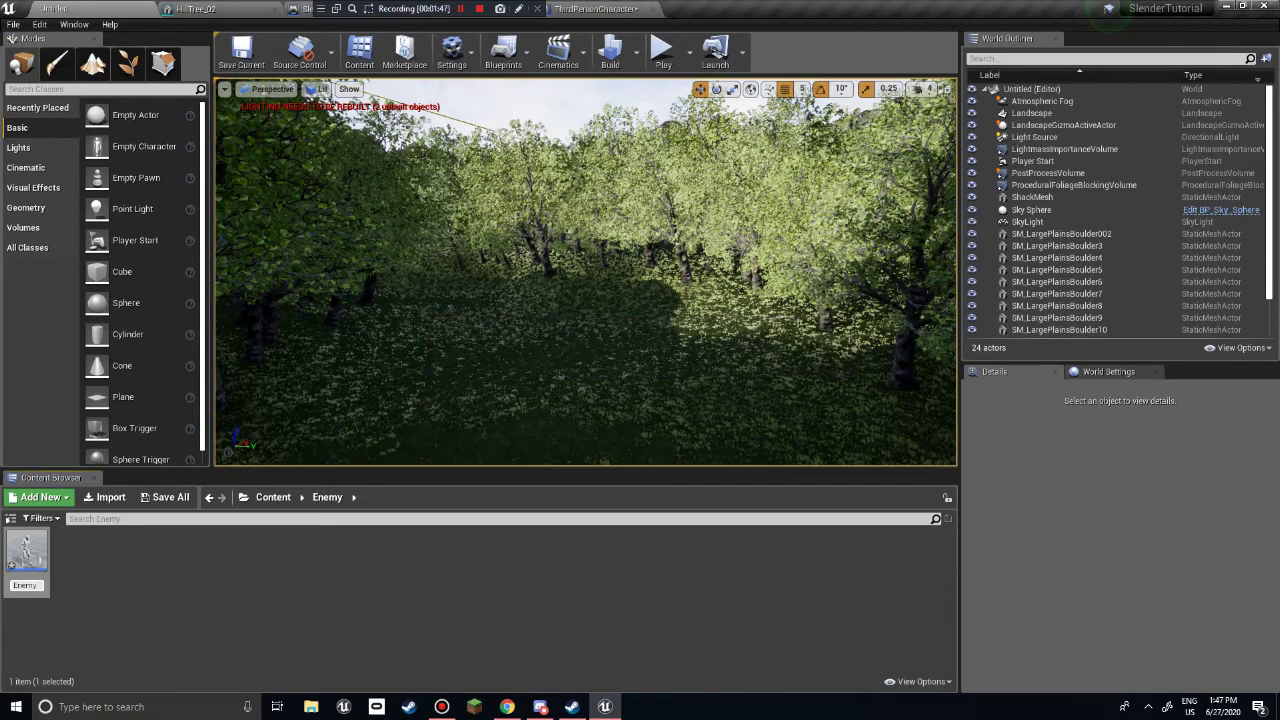
# Connect a Get Player Character node to the cast's Object input, compile the Enemy blueprint and tidy the node's placement
pyautogui.click(595, 9)
pyautogui.moveTo(457, 317); pyautogui.dragTo(535, 311, button='right')
pyautogui.moveTo(524, 311); pyautogui.dragTo(510, 432)
pyautogui.write('get player char')
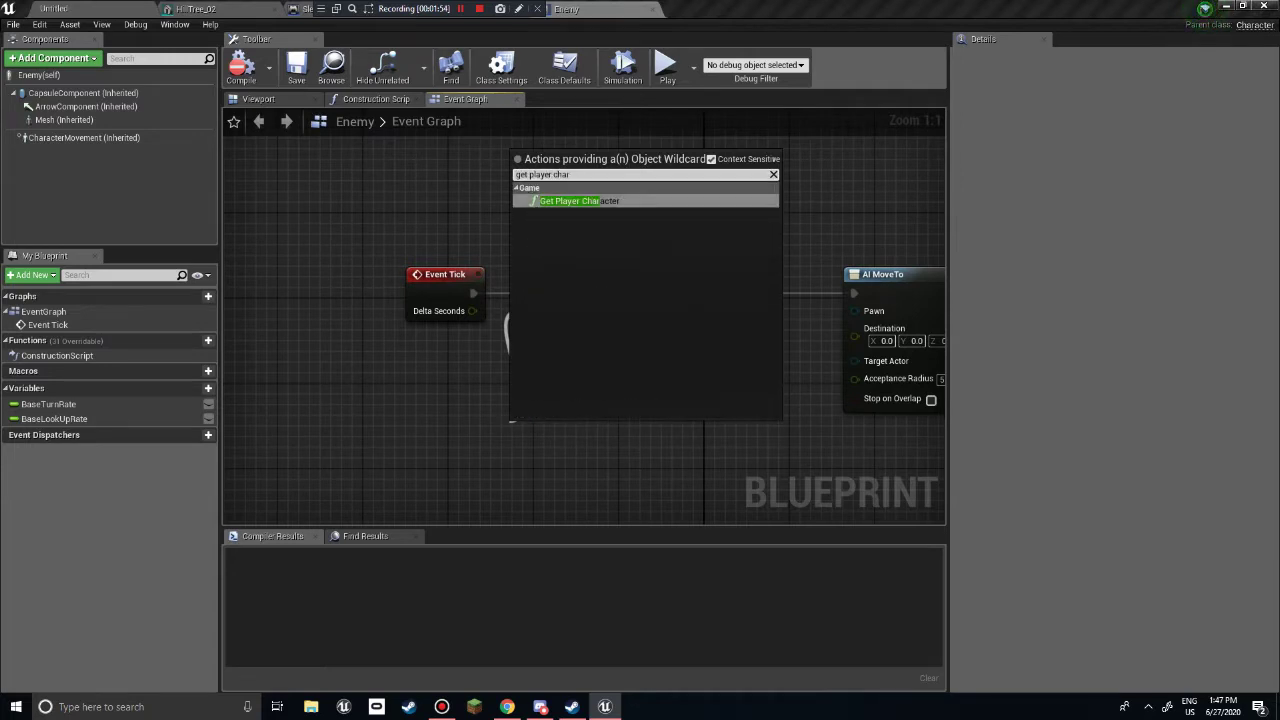
pyautogui.press('Return')
pyautogui.click(241, 66)
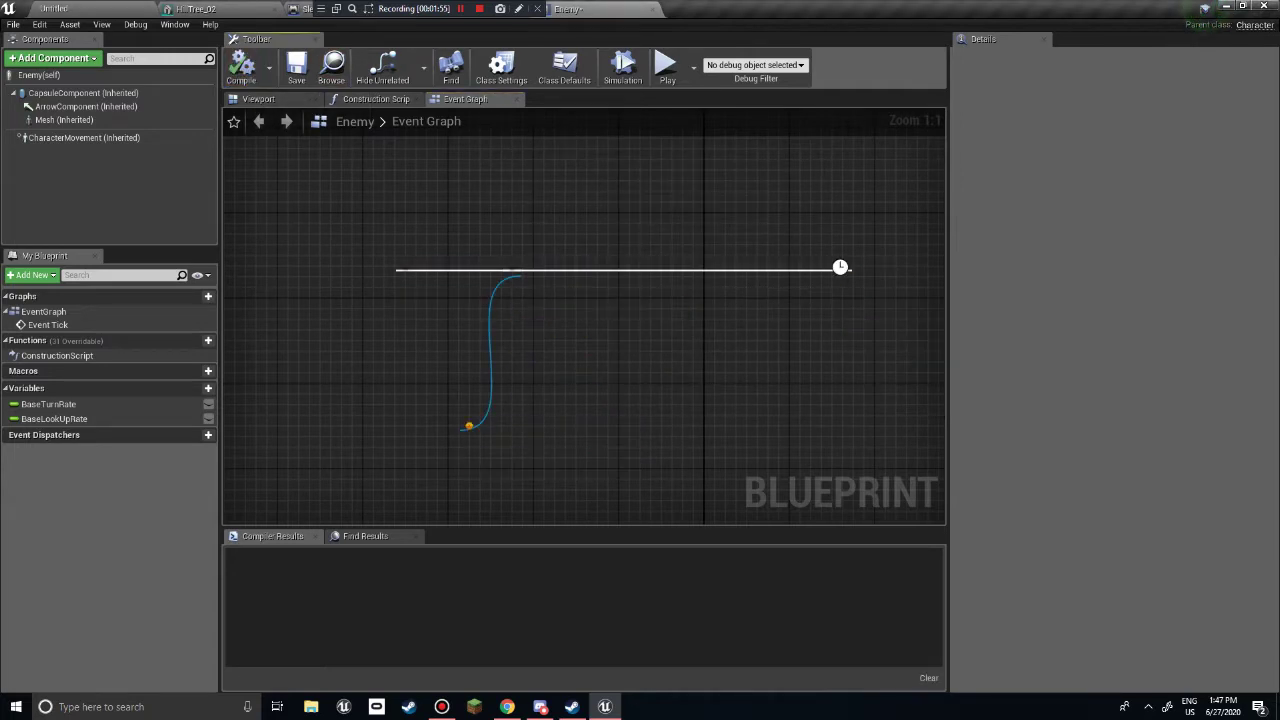
pyautogui.moveTo(530, 434); pyautogui.dragTo(541, 391)
pyautogui.moveTo(541, 391); pyautogui.dragTo(274, 374, button='right')
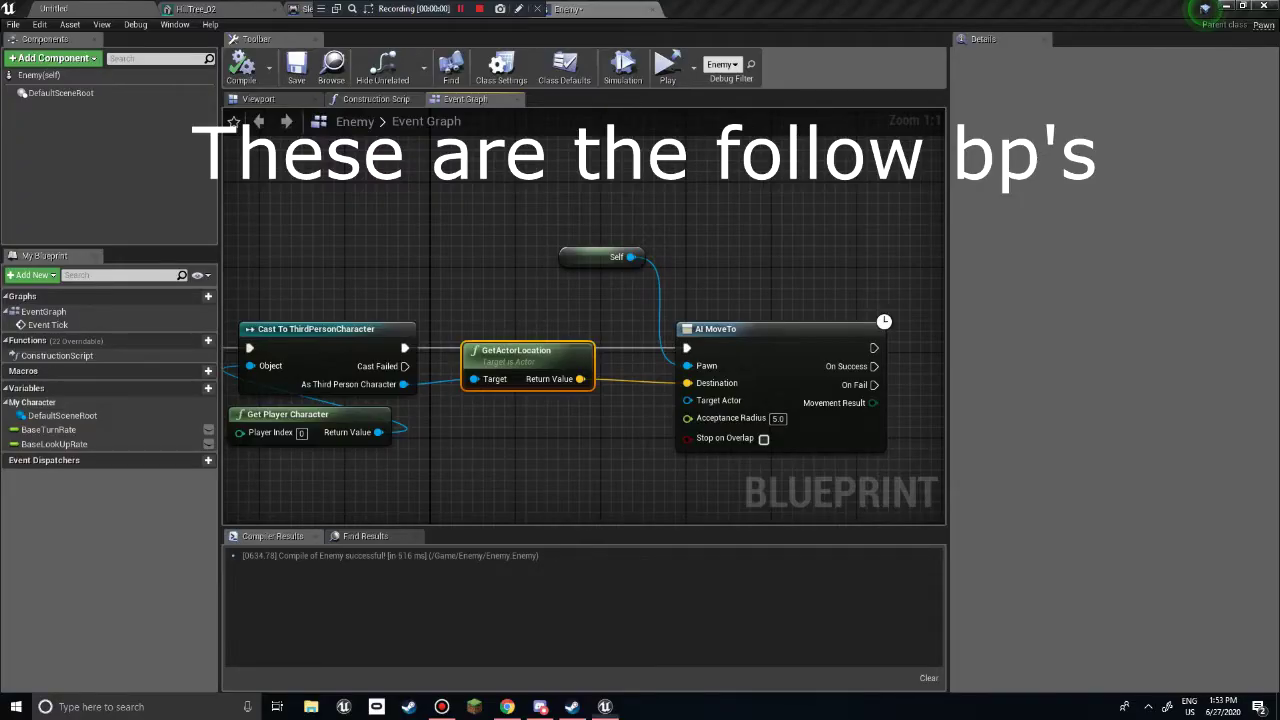
# Return to the level and search the placeable actors for "navi", clearing the search when done
pyautogui.click(604, 706)
pyautogui.moveTo(586, 270); pyautogui.dragTo(575, 415, button='right')
pyautogui.press('s')
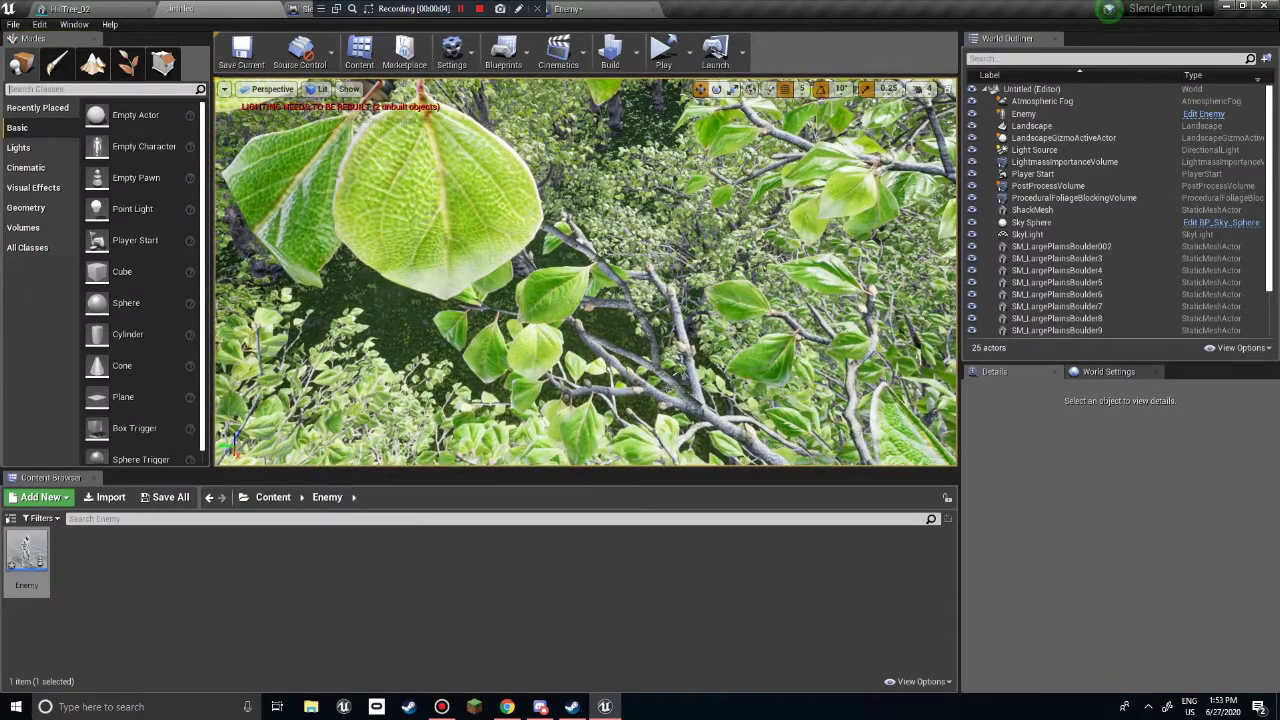
pyautogui.write('navi')
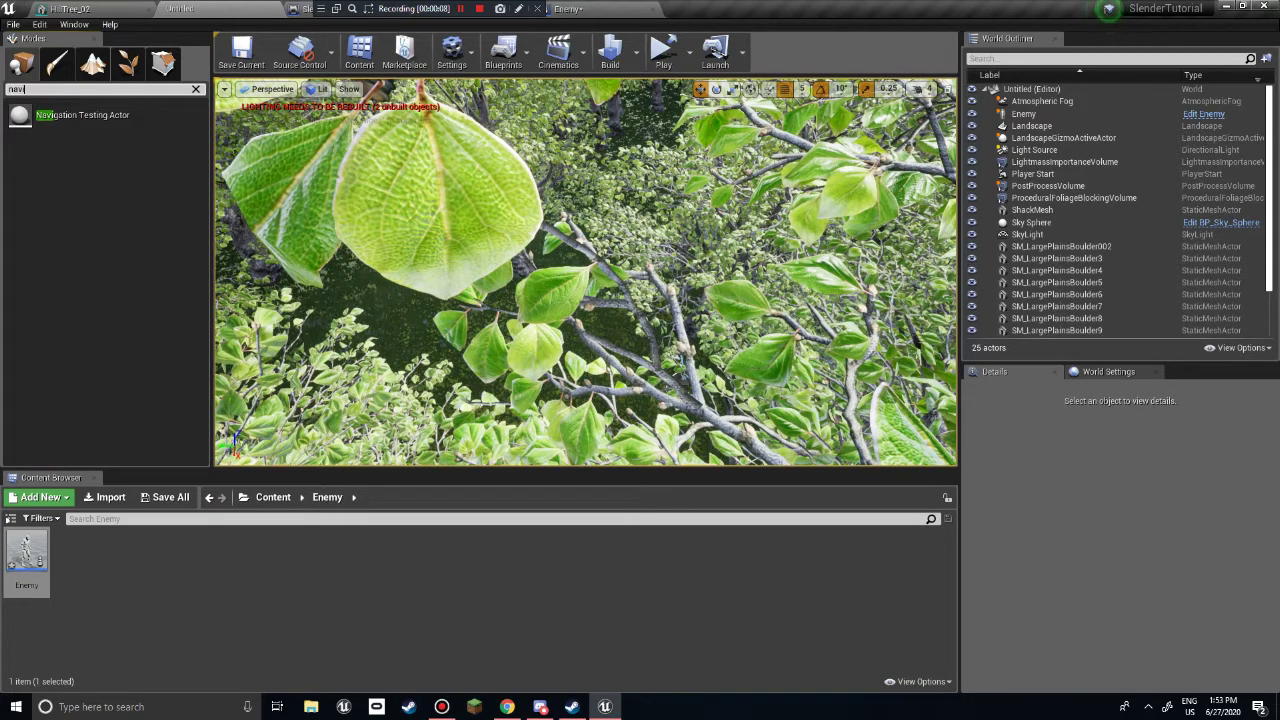
pyautogui.press('BackSpace')
pyautogui.press('BackSpace')
pyautogui.press('BackSpace')
pyautogui.press('BackSpace')
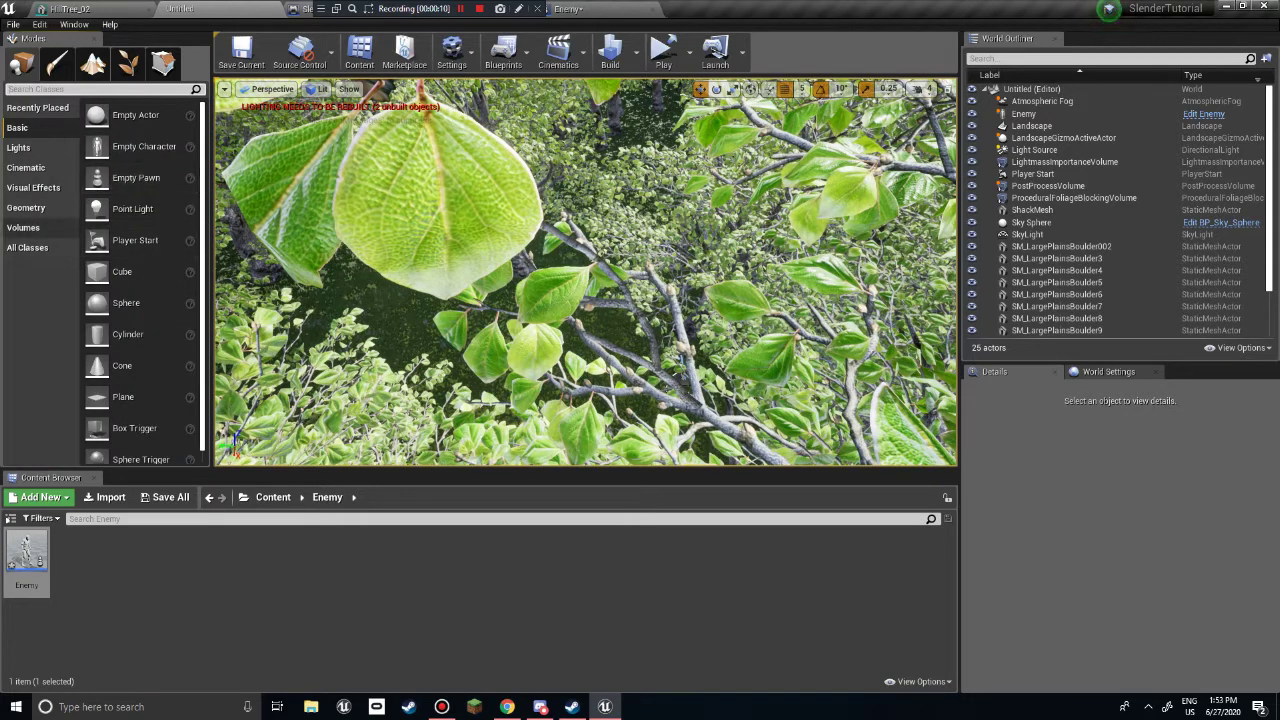
# Place a Nav Mesh Bounds Volume in the forest clearing of the level
pyautogui.click(23, 227)
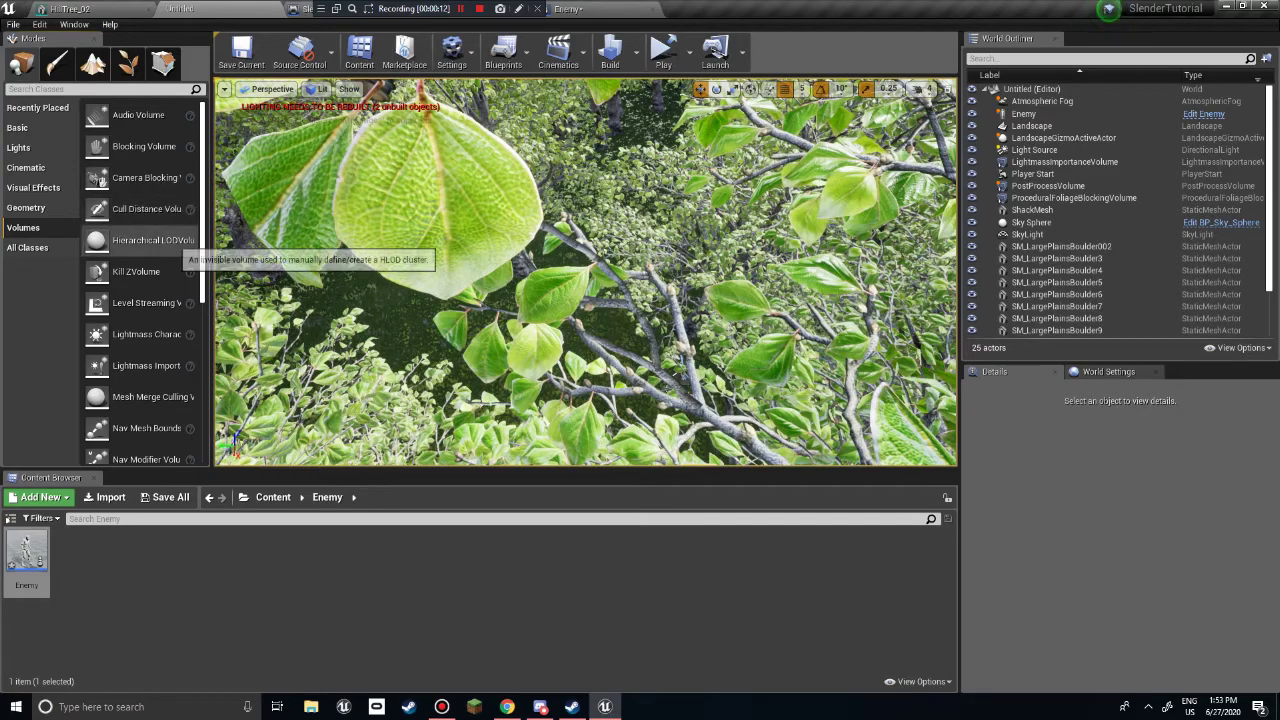
pyautogui.scroll(-1, 140, 272)
pyautogui.moveTo(560, 290); pyautogui.dragTo(580, 250, button='right')
pyautogui.press('w')
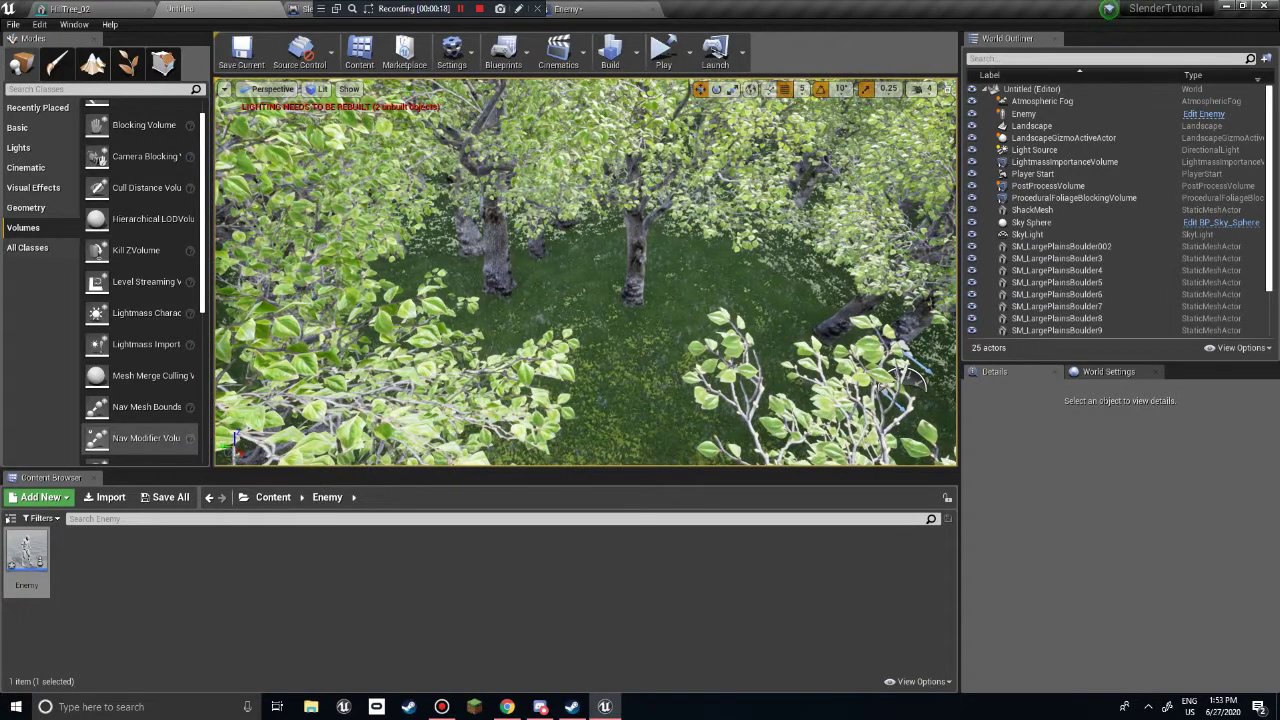
pyautogui.moveTo(130, 410); pyautogui.dragTo(695, 255)
# Scale the Nav Mesh Bounds Volume to about 223.25 in X, 234.5 in Y and 83.25 in Z to cover the forest
pyautogui.press('s')
pyautogui.moveTo(695, 255); pyautogui.dragTo(820, 264, button='right')
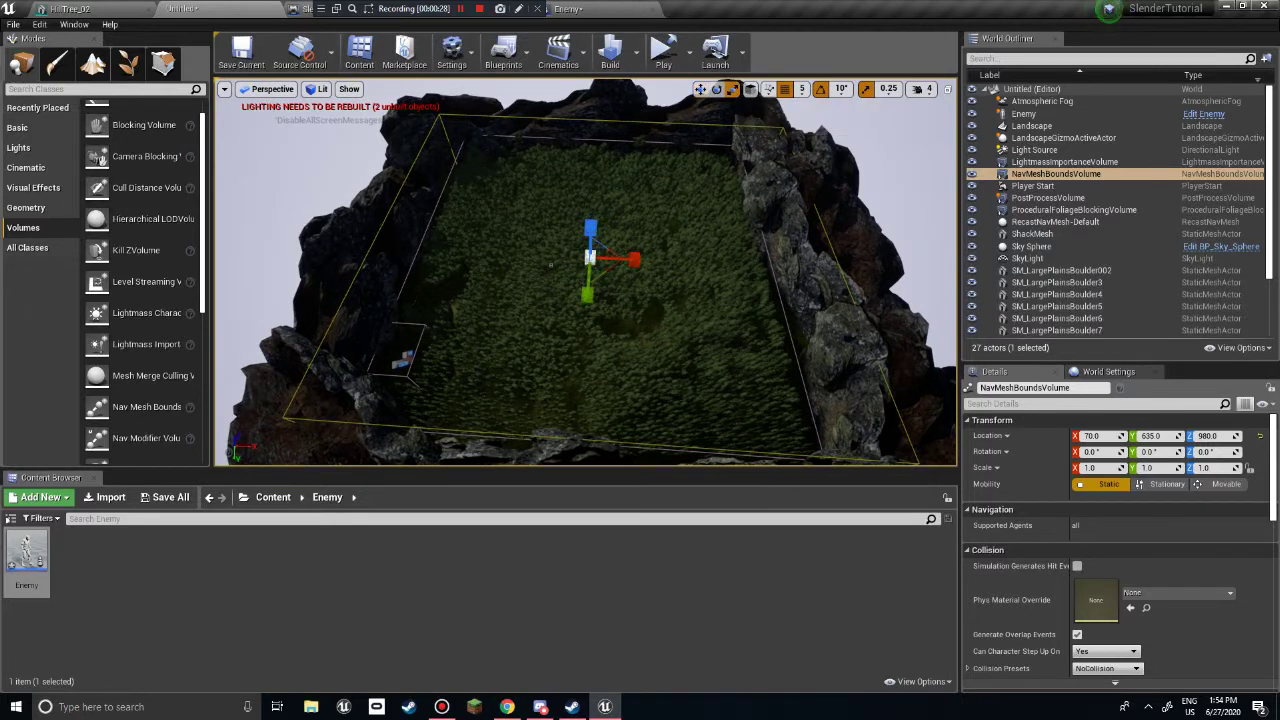
pyautogui.click(733, 89)
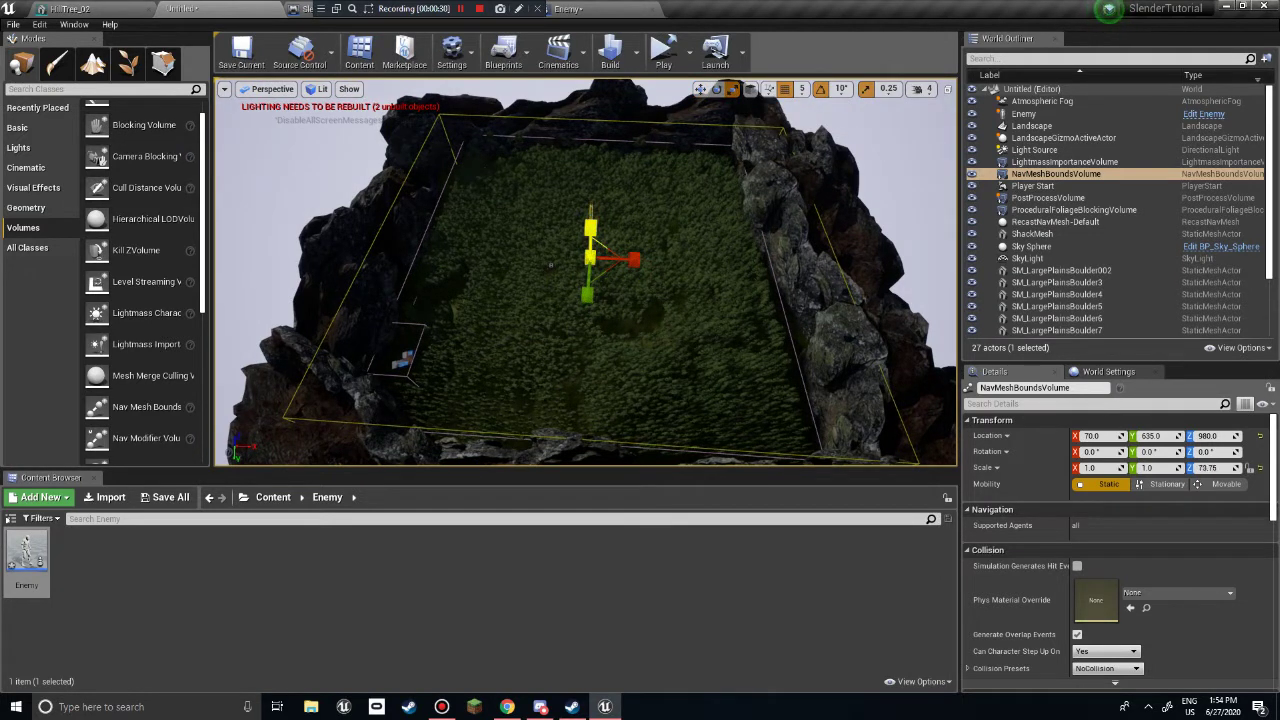
pyautogui.moveTo(633, 260); pyautogui.dragTo(753, 270)
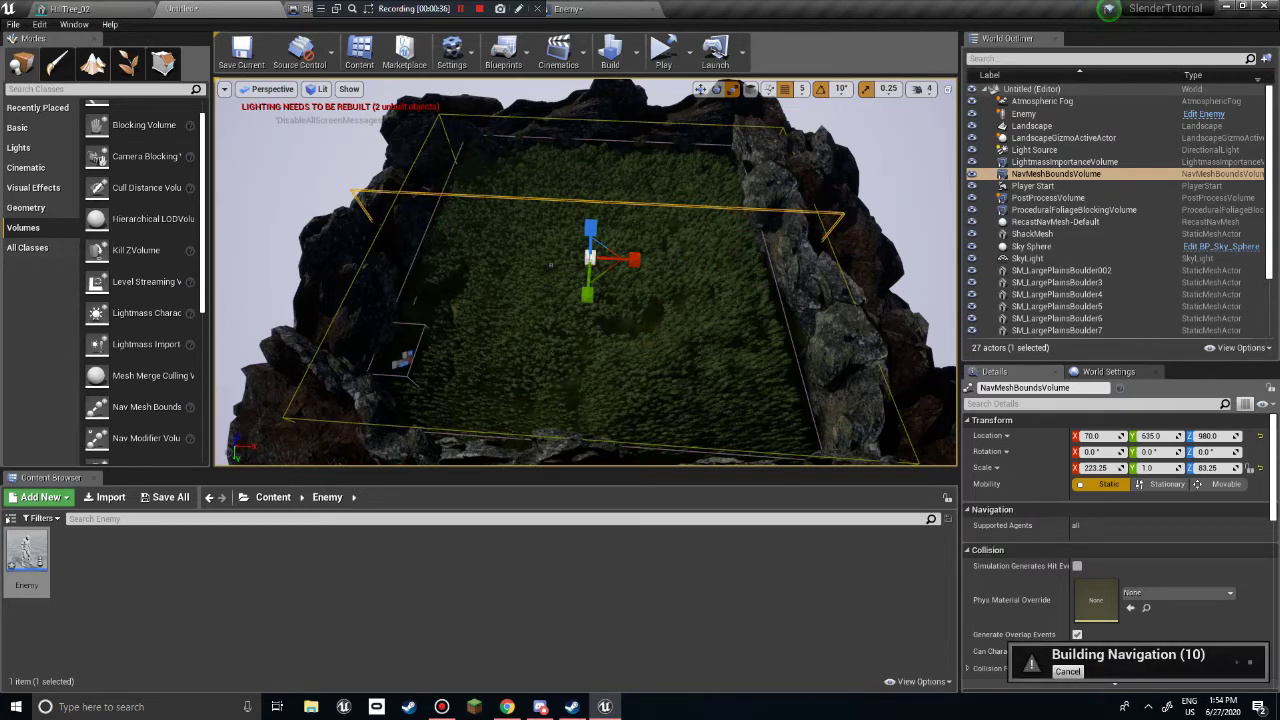
pyautogui.moveTo(587, 295); pyautogui.dragTo(599, 432)
# Examine the navigation mesh coverage across the forest floor and the surrounding boulders
pyautogui.press('w')
pyautogui.moveTo(590, 300); pyautogui.dragTo(610, 343, button='right')
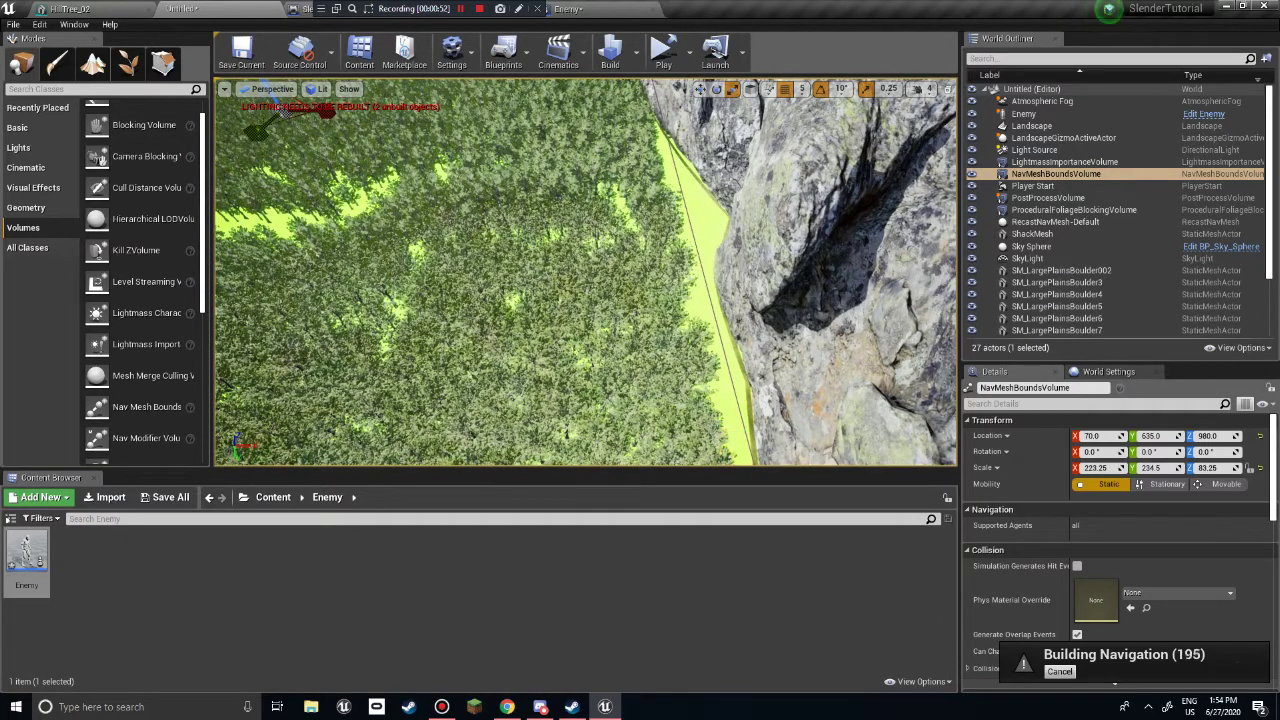
pyautogui.moveTo(610, 343); pyautogui.dragTo(660, 185, button='right')
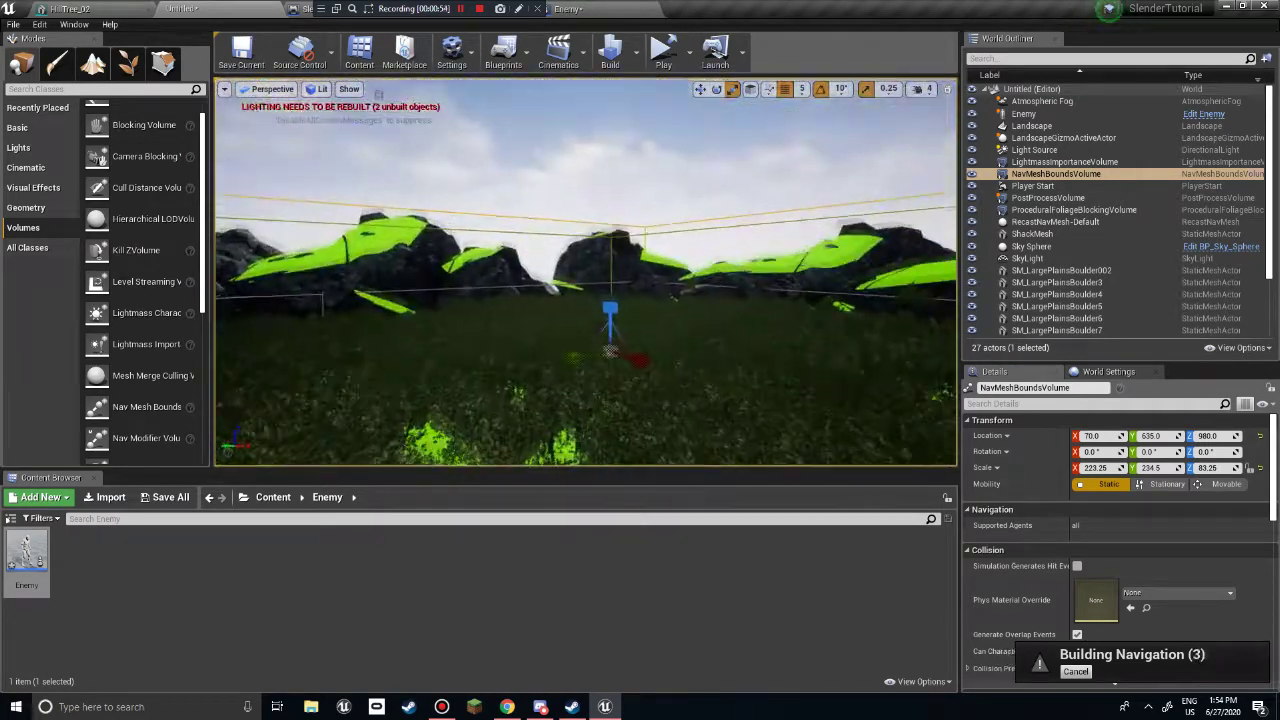
pyautogui.moveTo(400, 90); pyautogui.dragTo(400, 40, button='right')
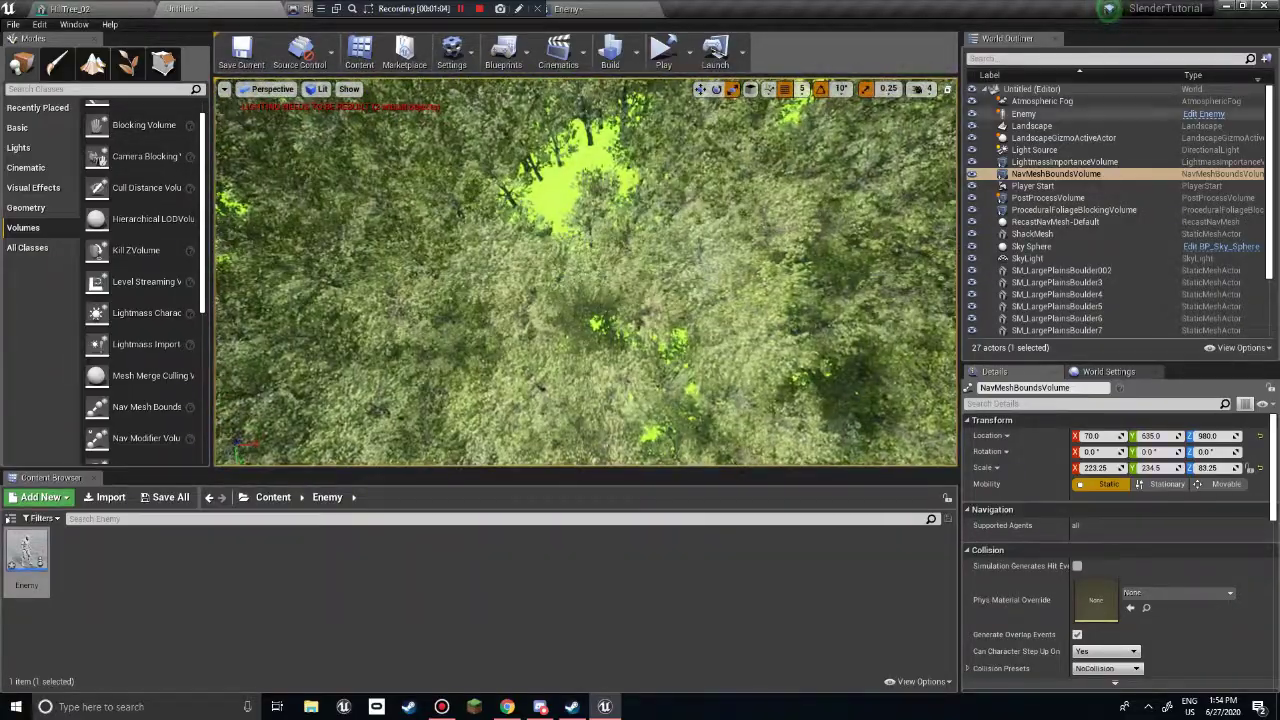
# Select the Enemy actor placed in the forest and open the Enemy blueprint's viewport
pyautogui.click(1024, 114)
pyautogui.moveTo(720, 270); pyautogui.dragTo(730, 200, button='right')
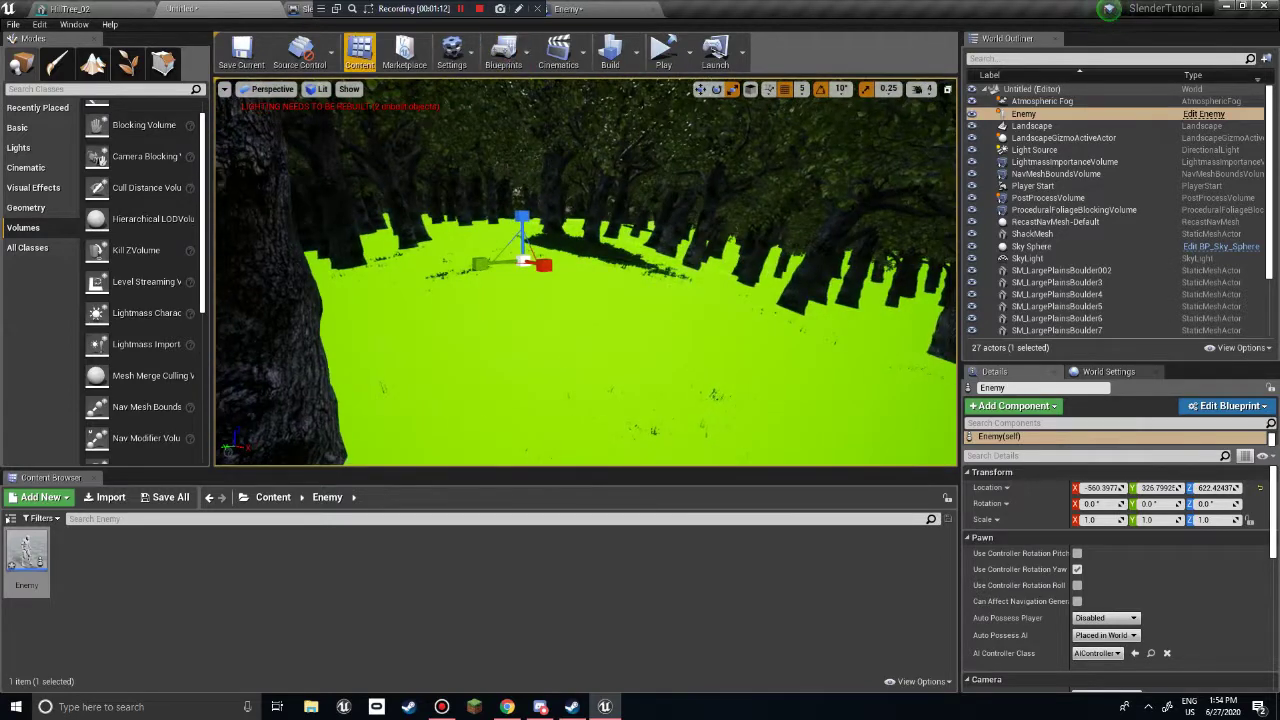
pyautogui.click(567, 8)
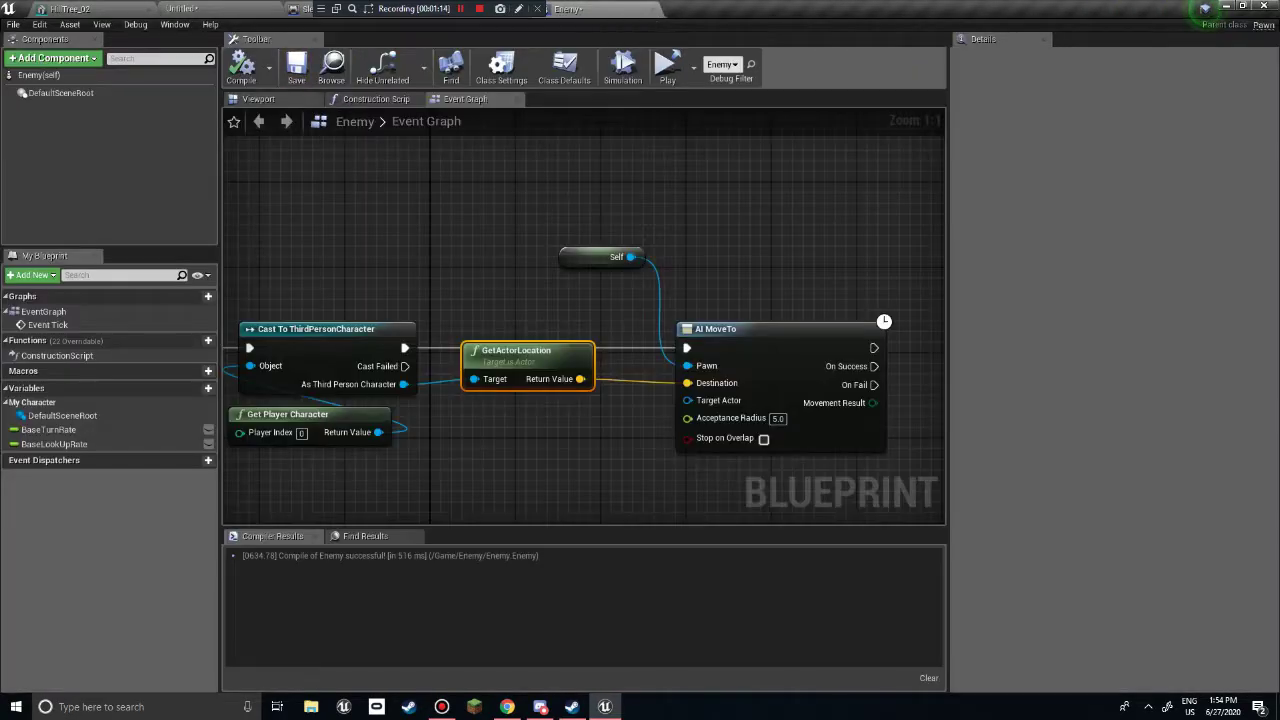
pyautogui.click(259, 99)
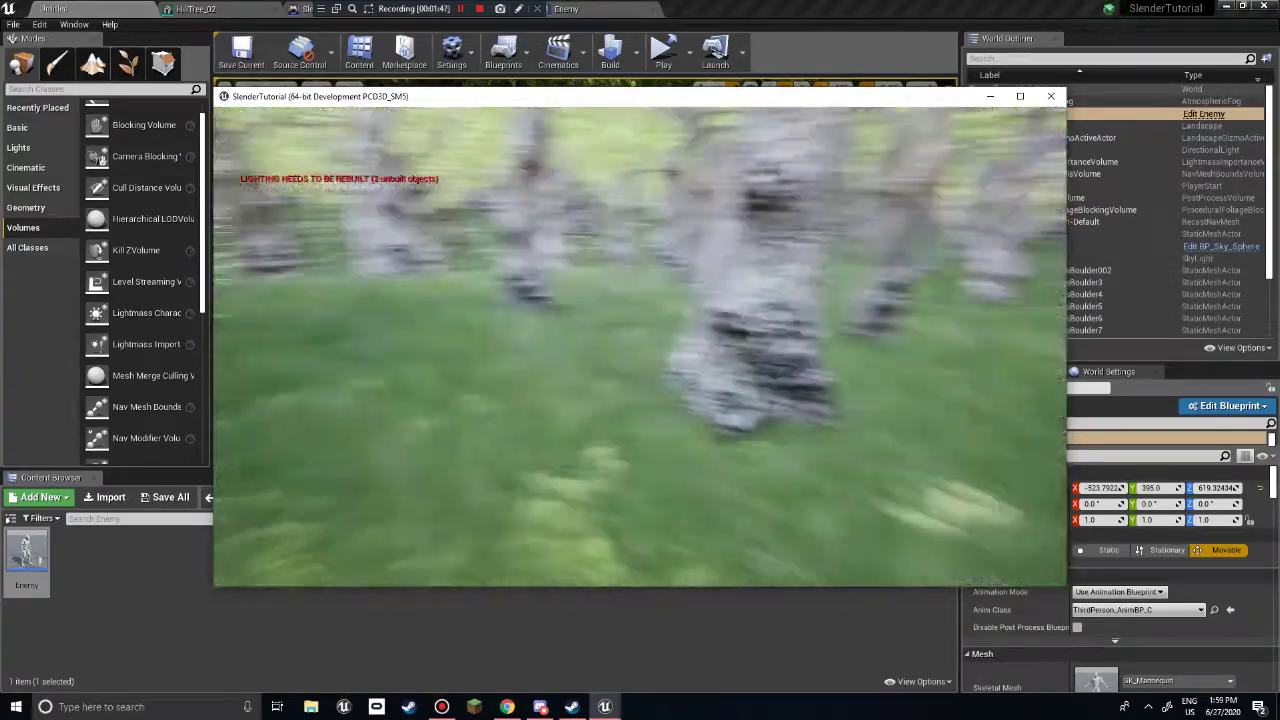
# Walk through the forest in the running game to check whether the Enemy follows the player
pyautogui.press('w')
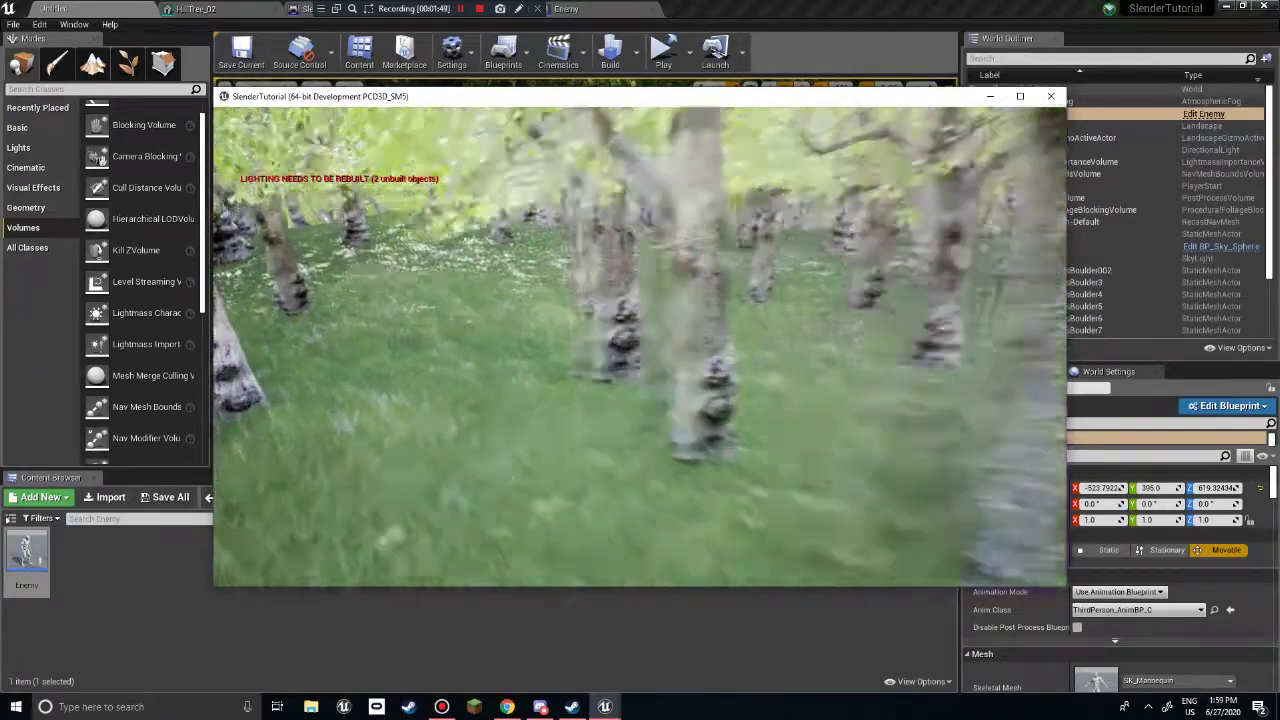
pyautogui.press('w')
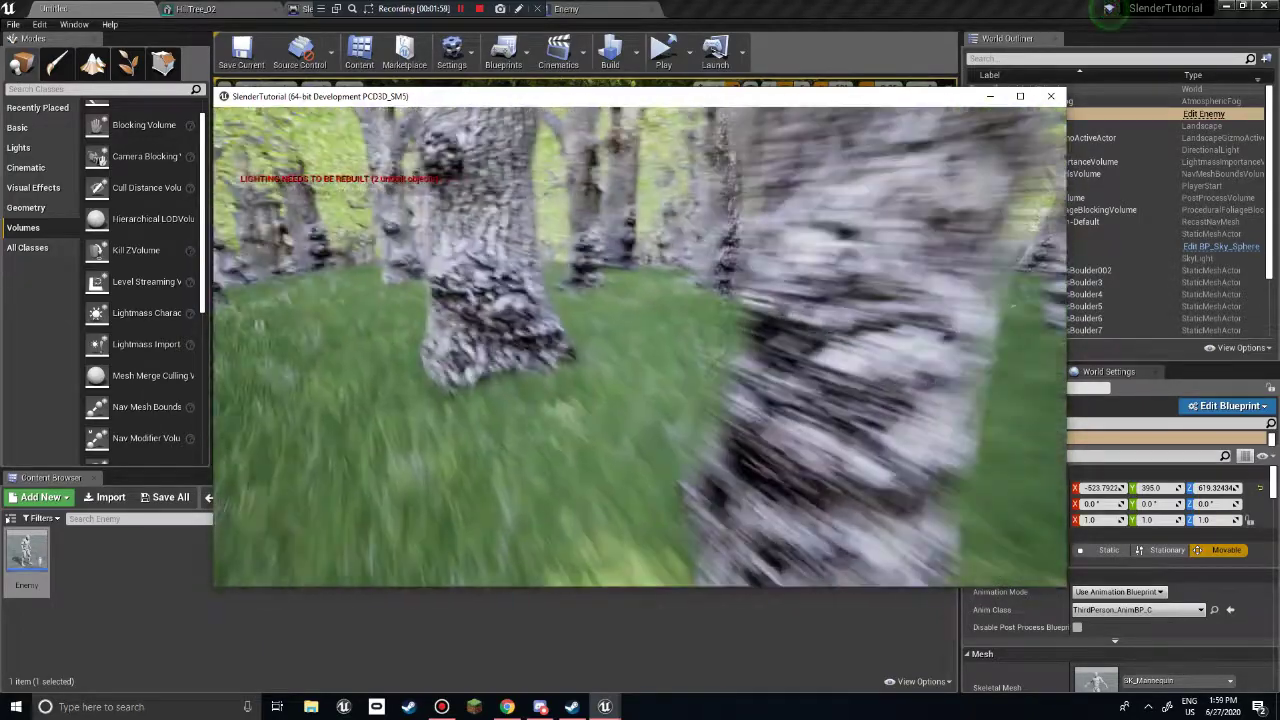
pyautogui.press('w')
pyautogui.press('w')
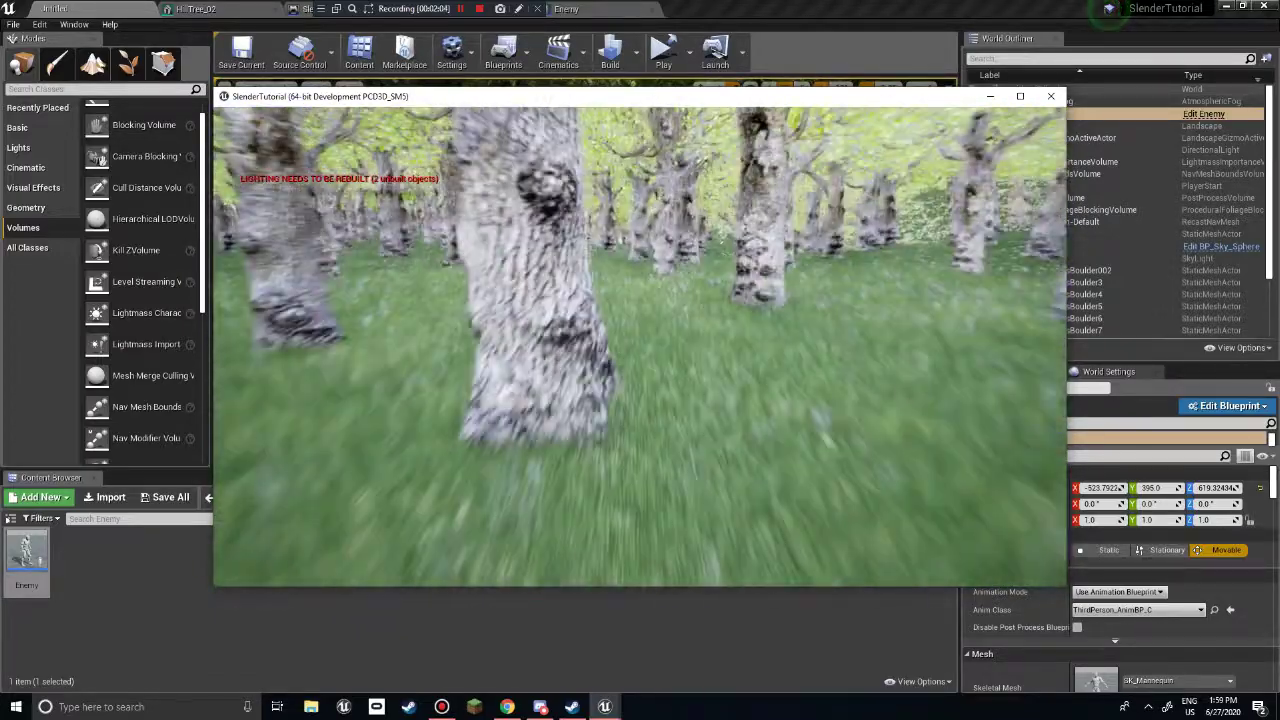
pyautogui.press('w')
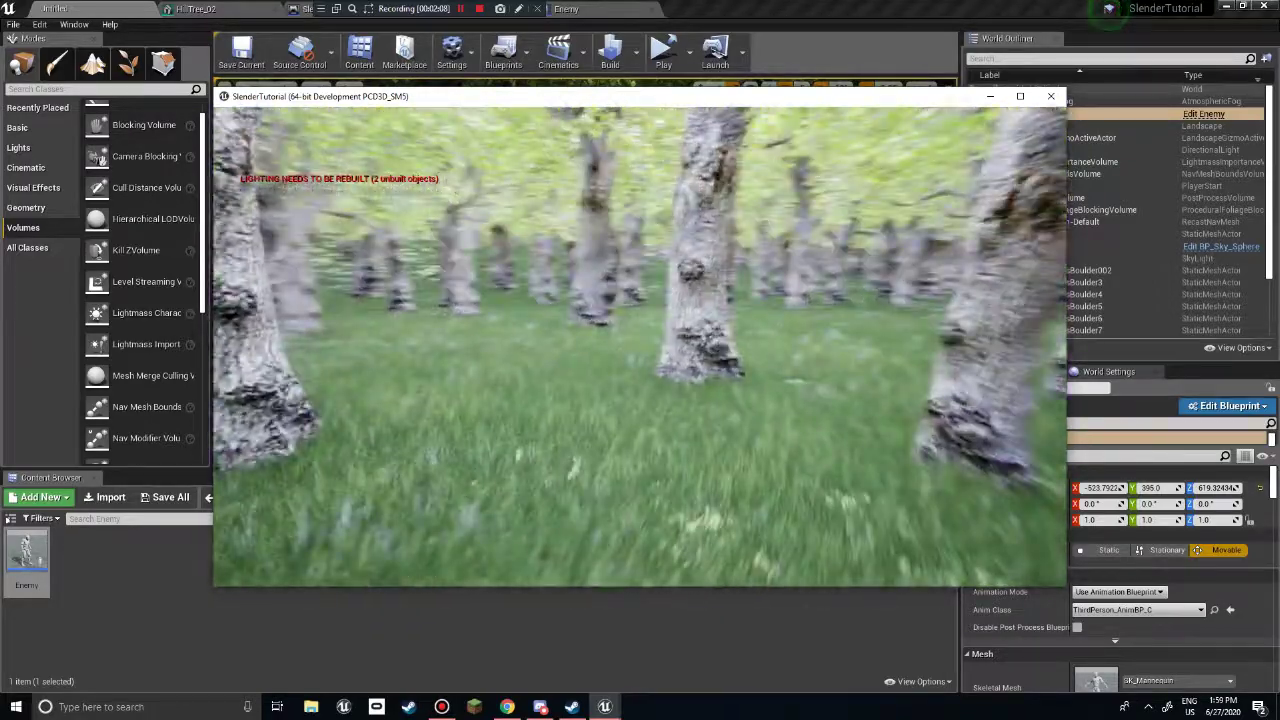
pyautogui.press('w')
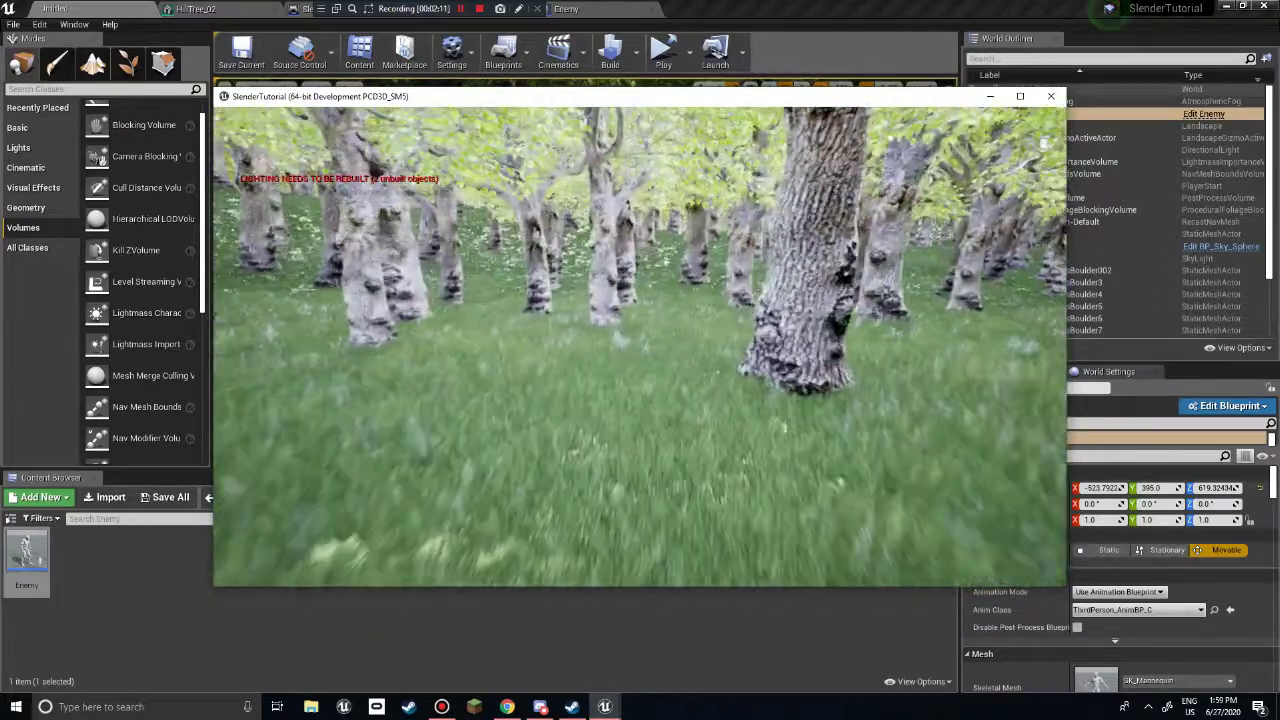
pyautogui.press('w')
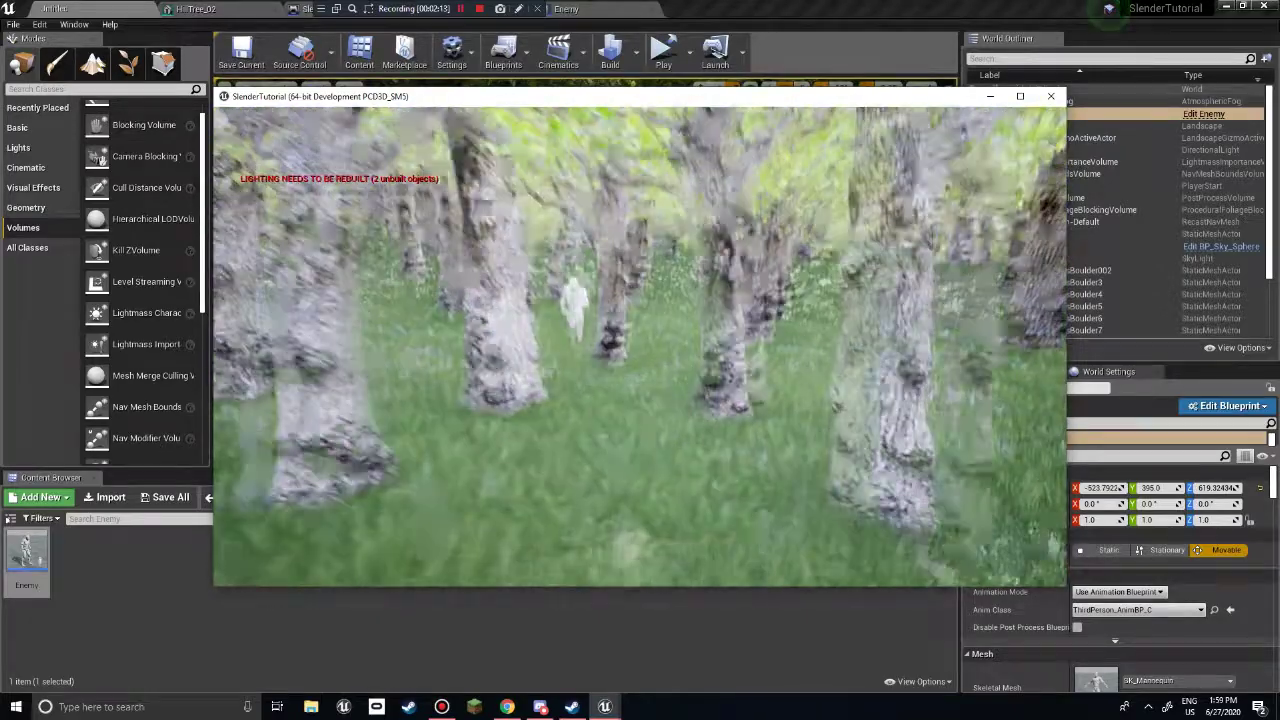
pyautogui.press('w')
pyautogui.press('w')
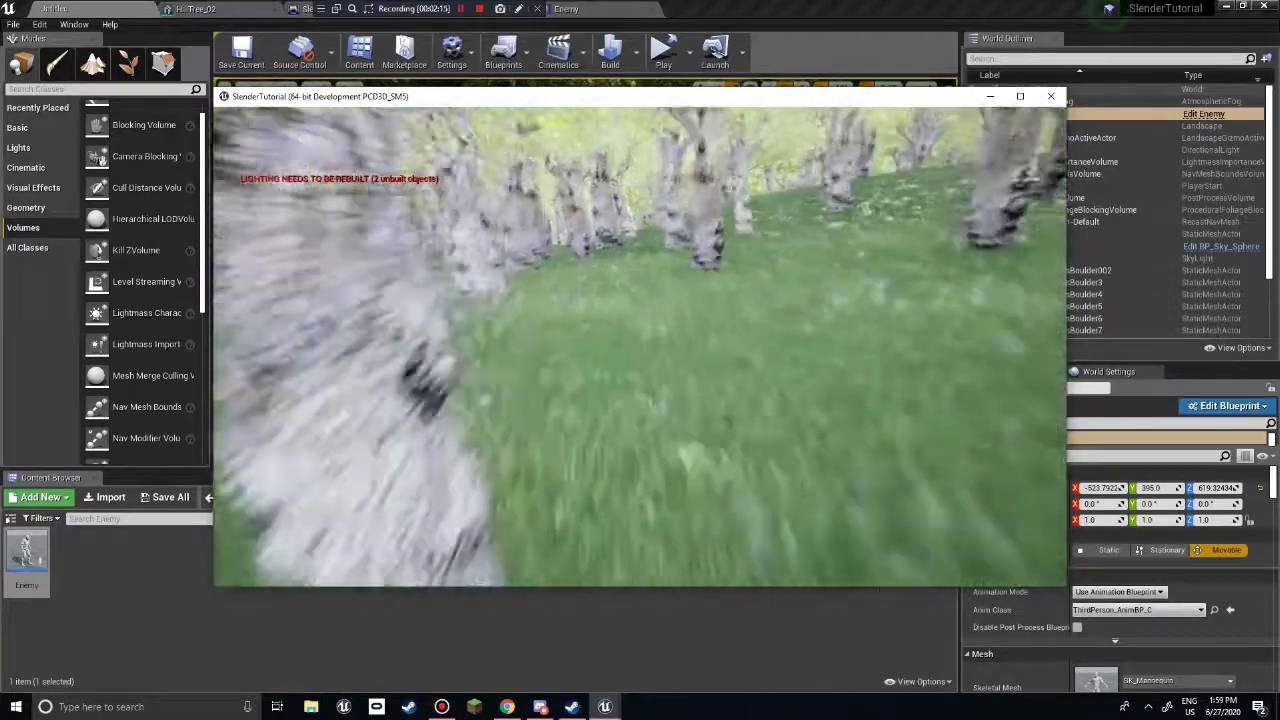
pyautogui.press('w')
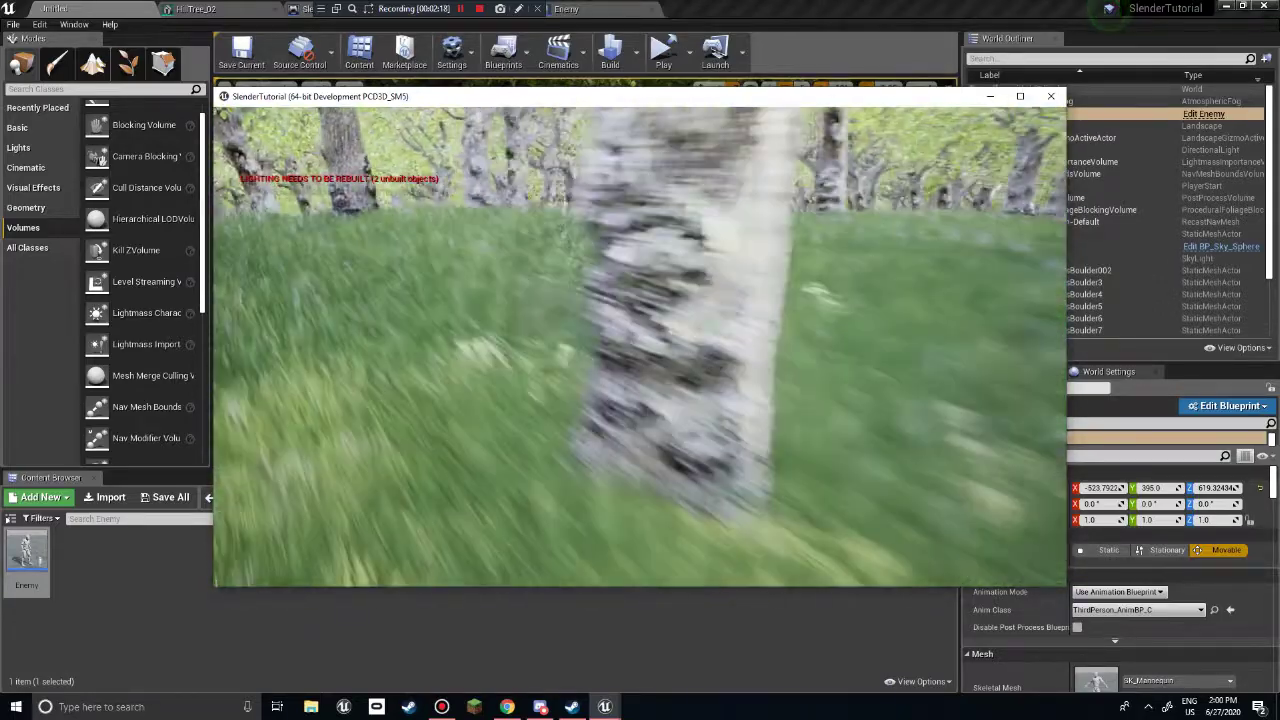
pyautogui.press('w')
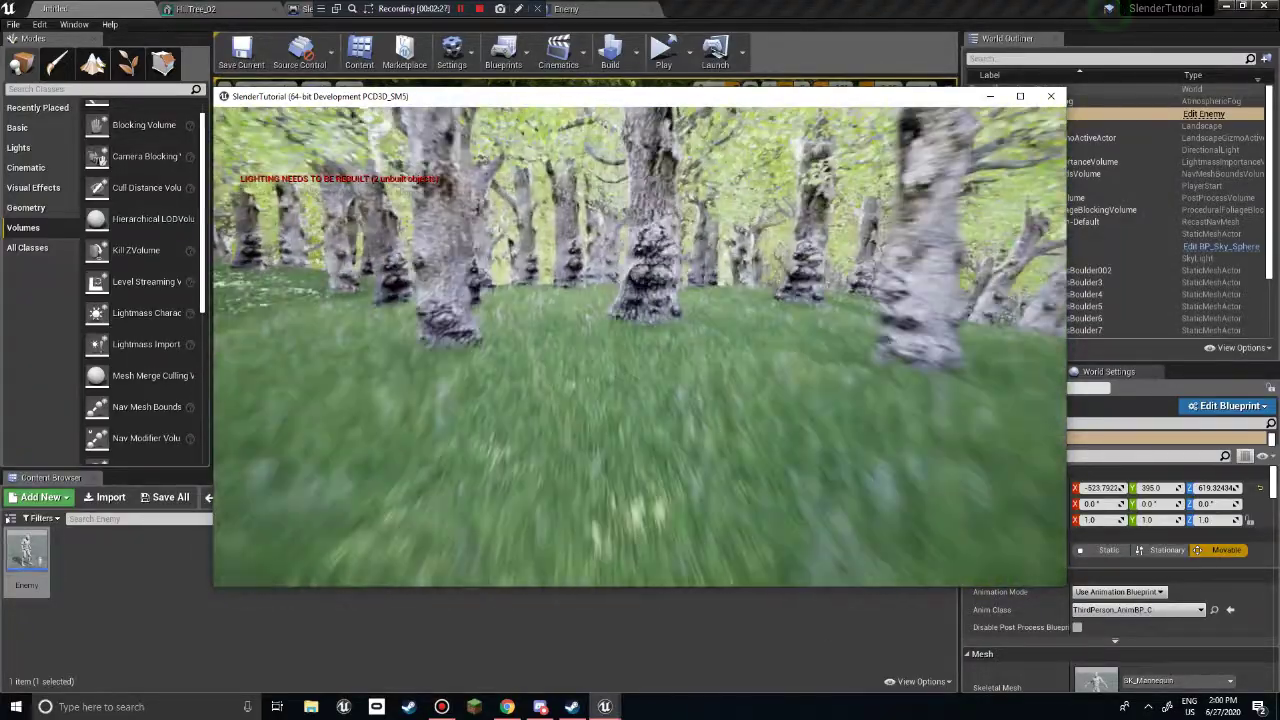
pyautogui.press('w')
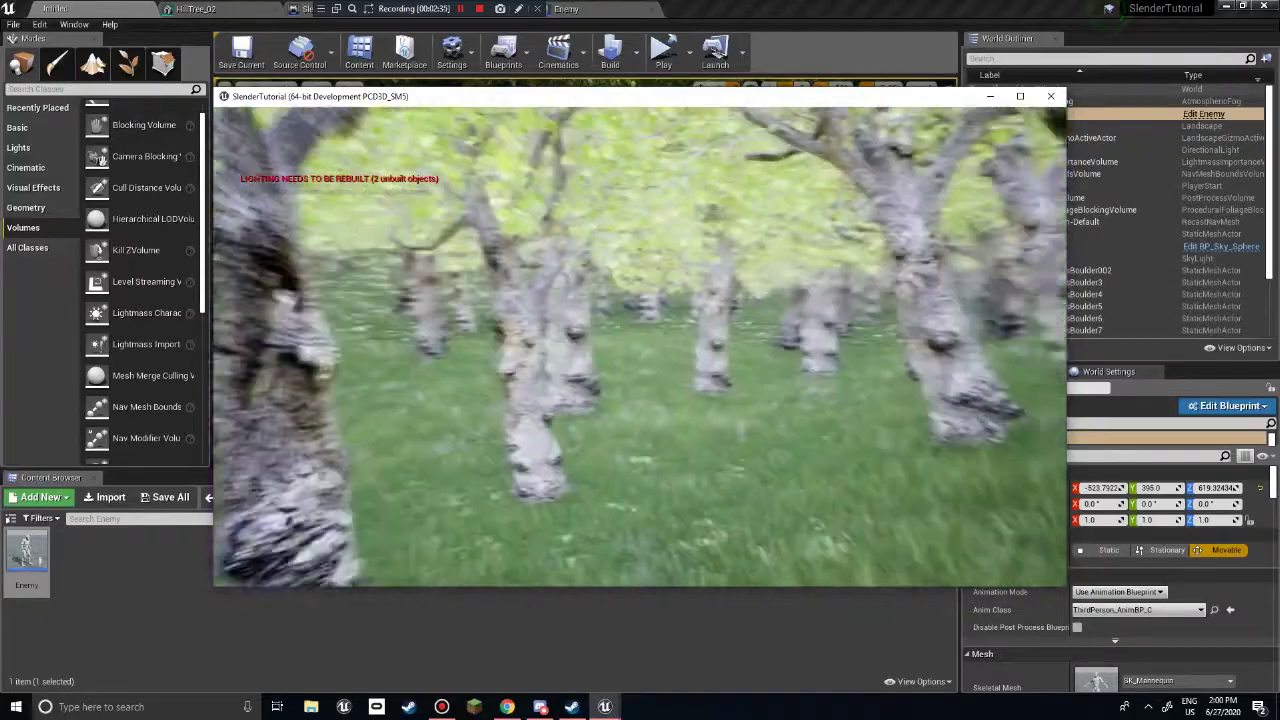
pyautogui.press('s')
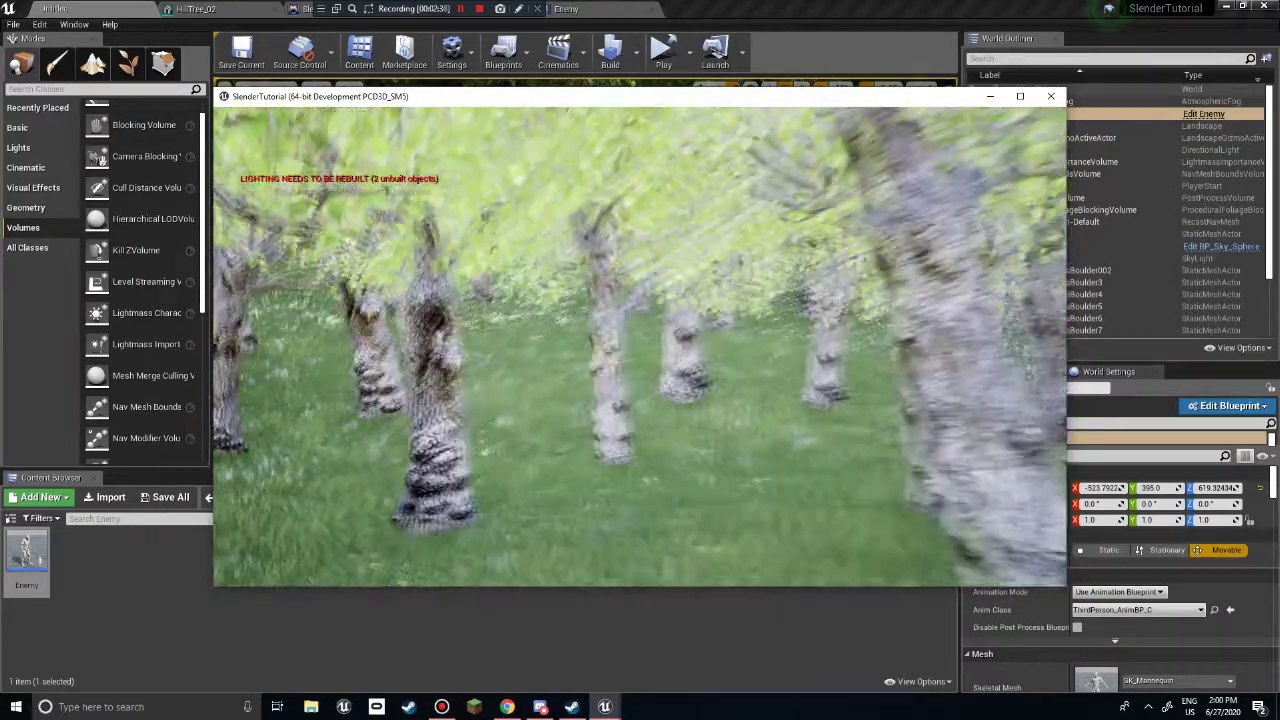
pyautogui.press('d')
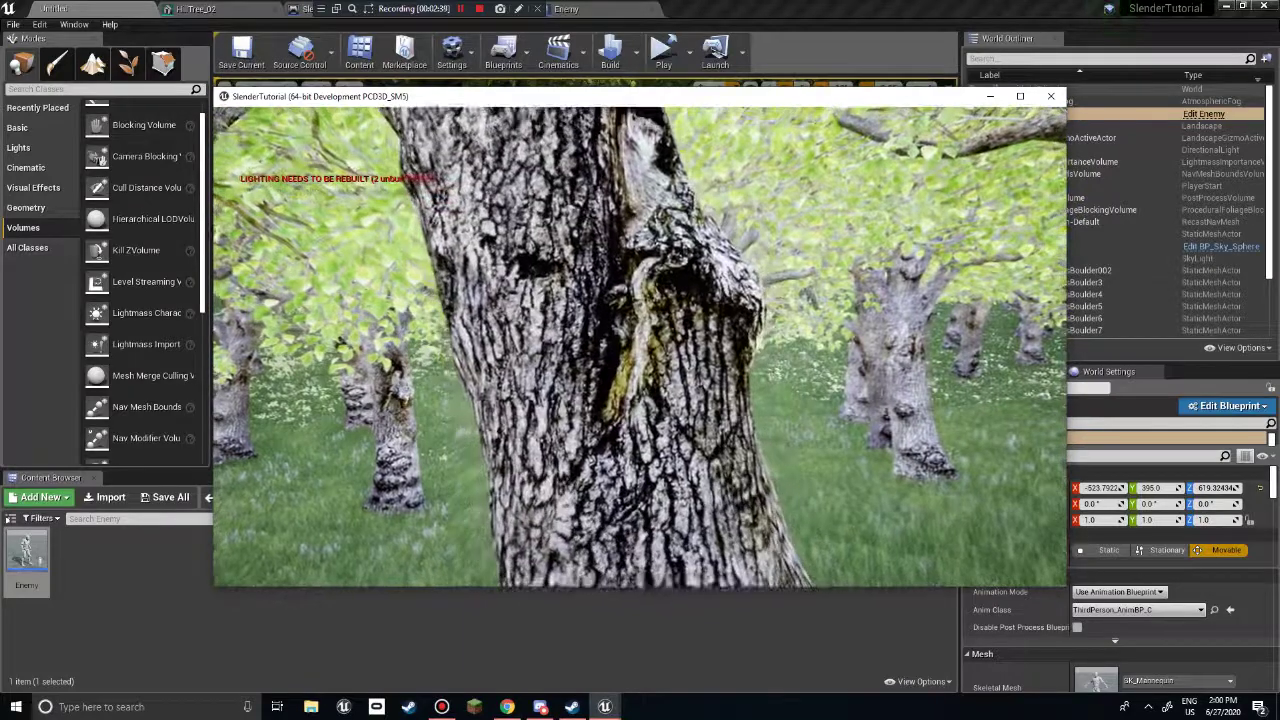
pyautogui.press('w')
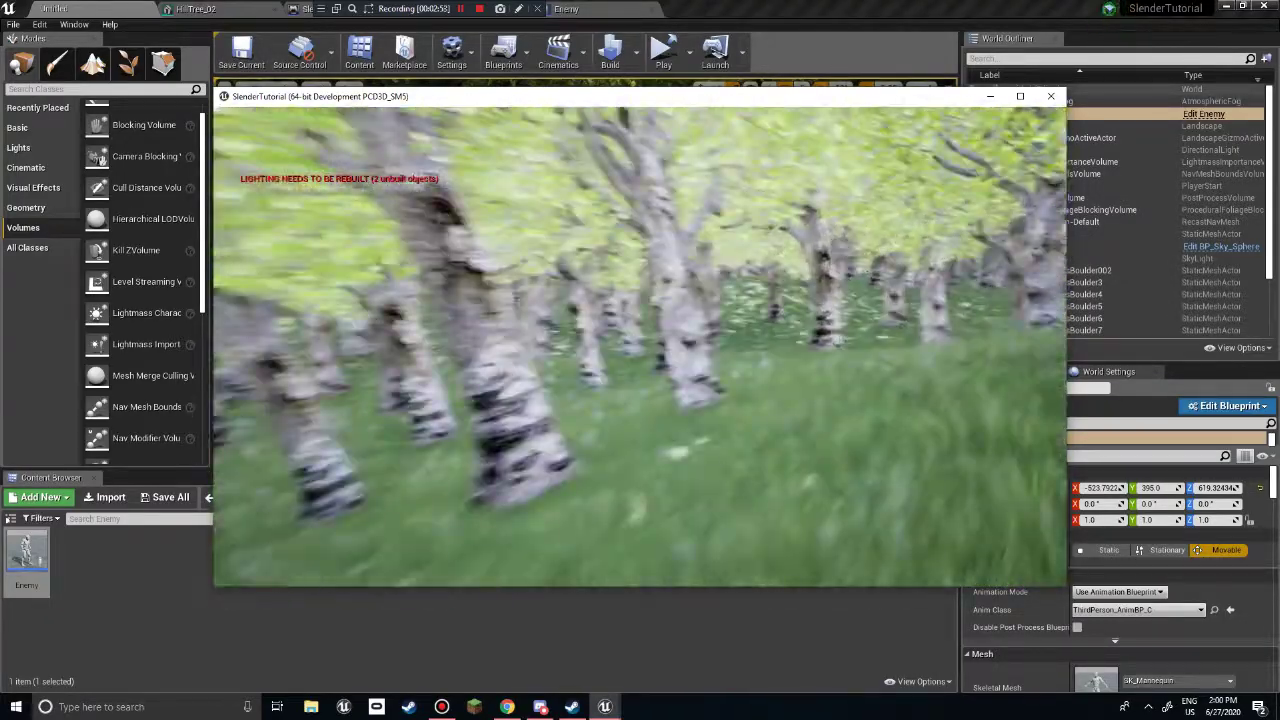
pyautogui.press('w')
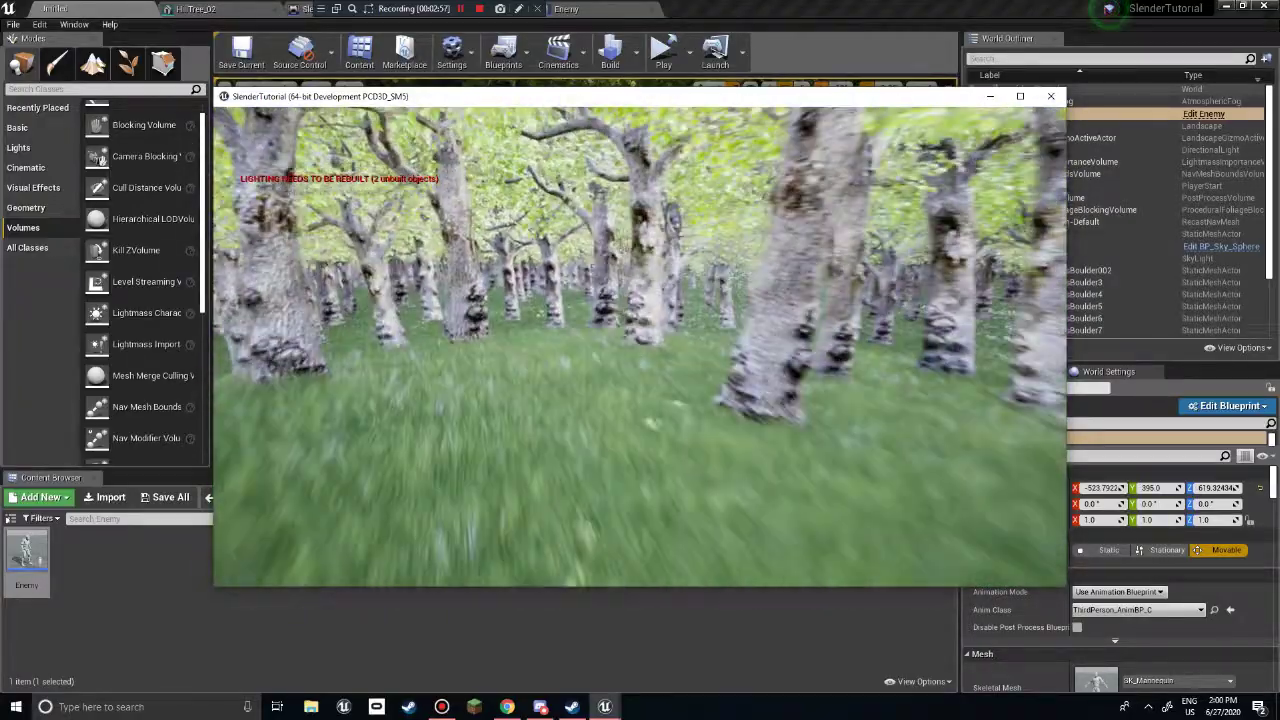
pyautogui.press('w')
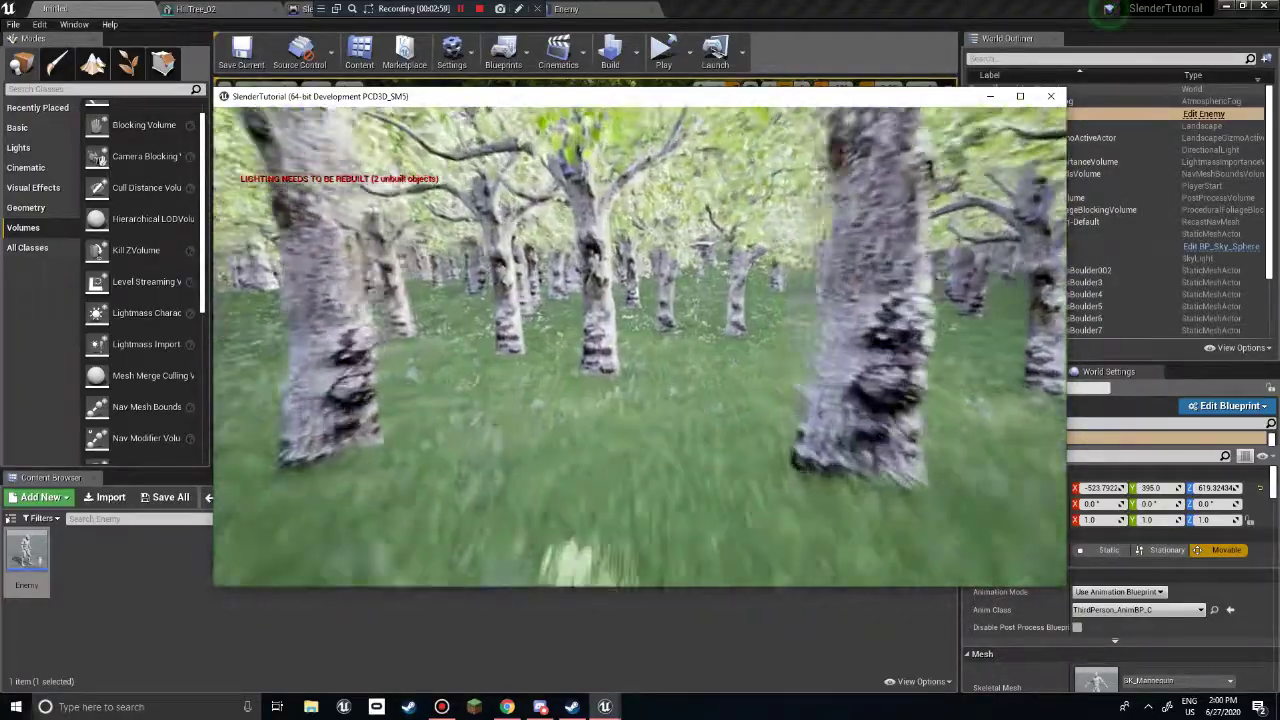
pyautogui.press('w')
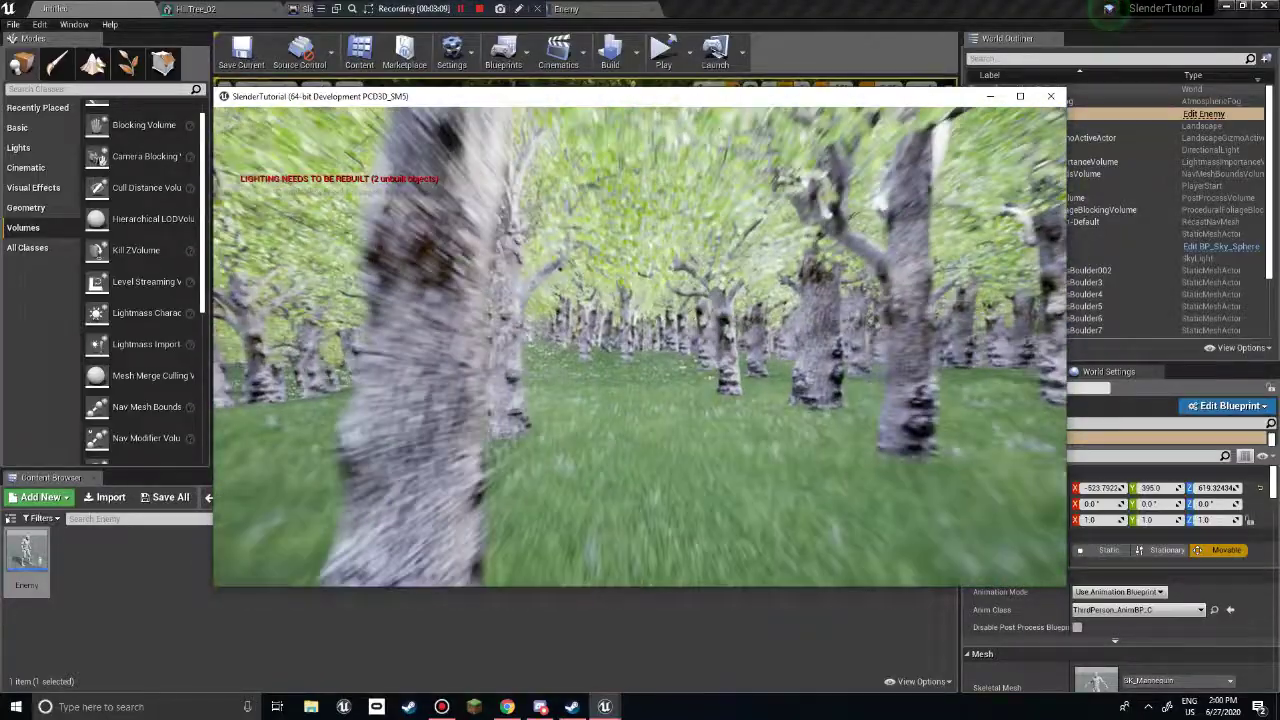
pyautogui.press('w')
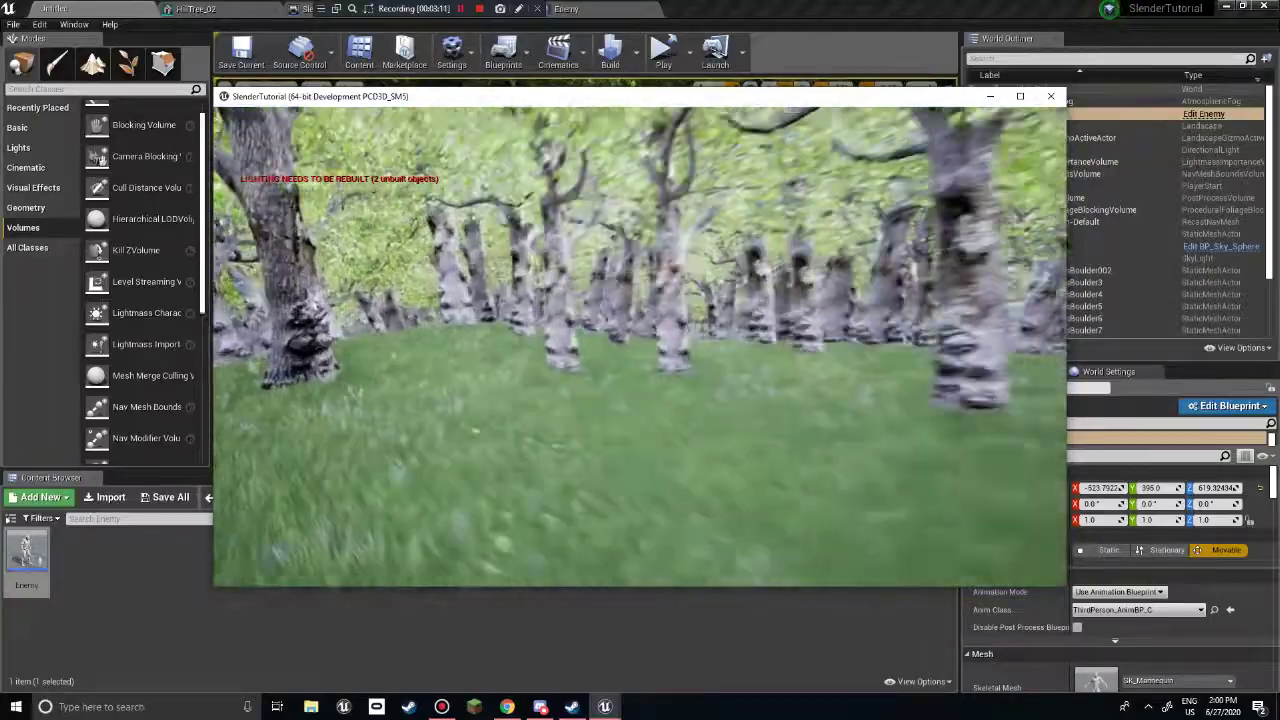